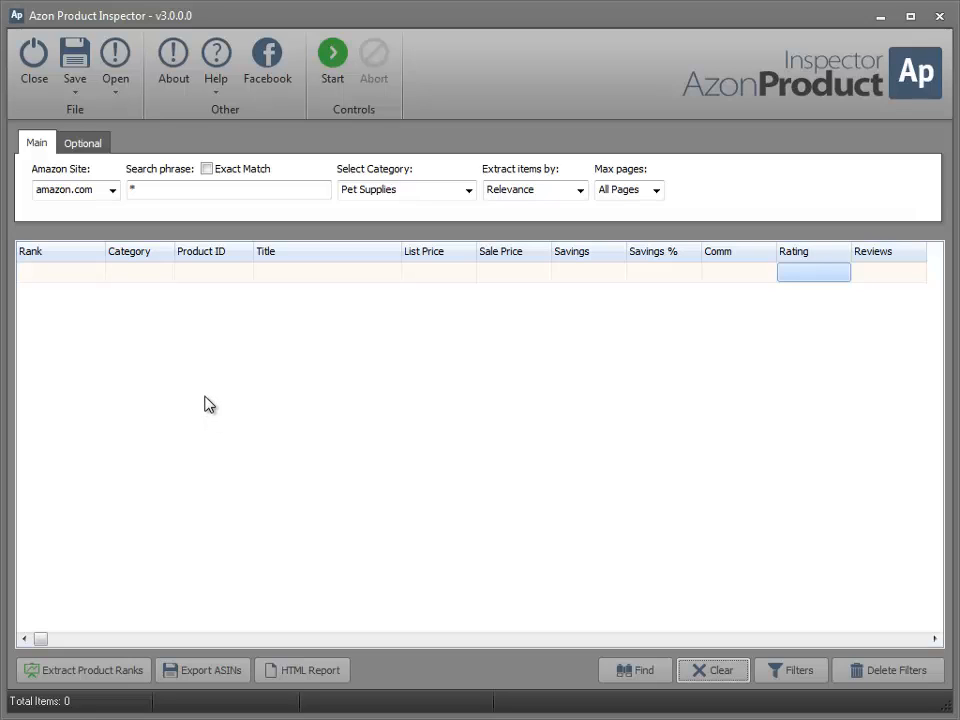
# - Review the main and optional search settings, keep amazon.com and Relevance selected, and start the Pet Supplies product extraction
pyautogui.click(113, 192)
pyautogui.click(90, 211)
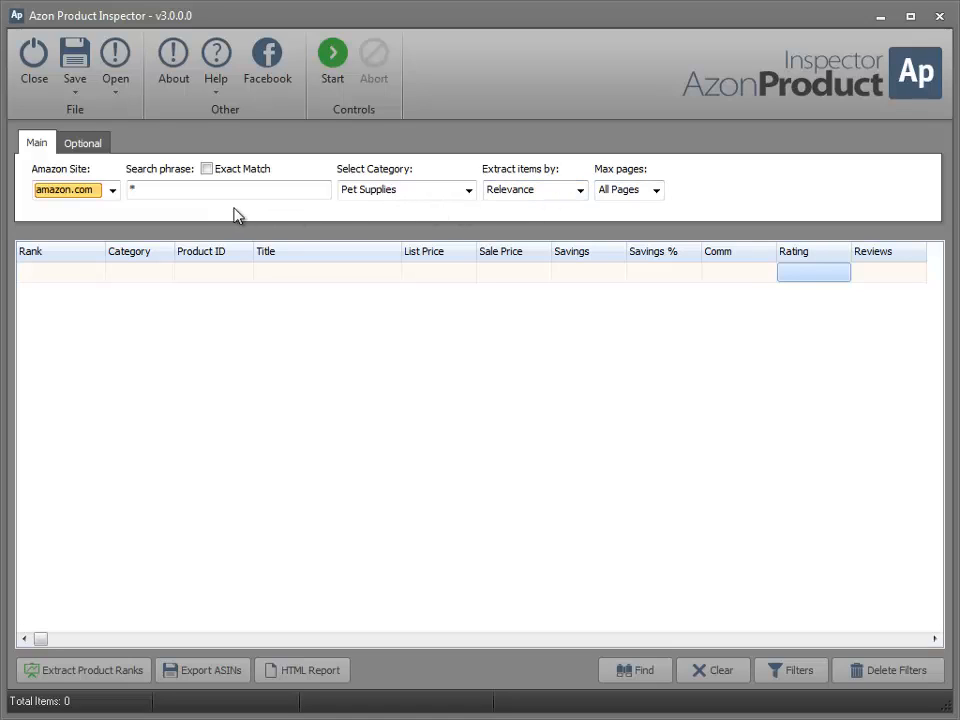
pyautogui.click(580, 192)
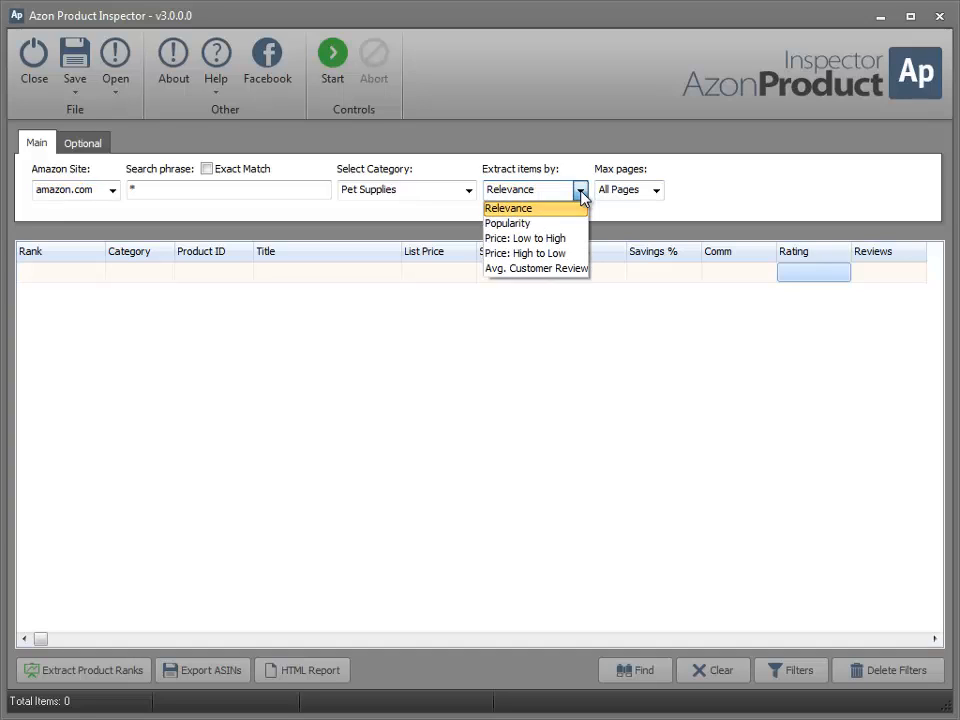
pyautogui.click(580, 192)
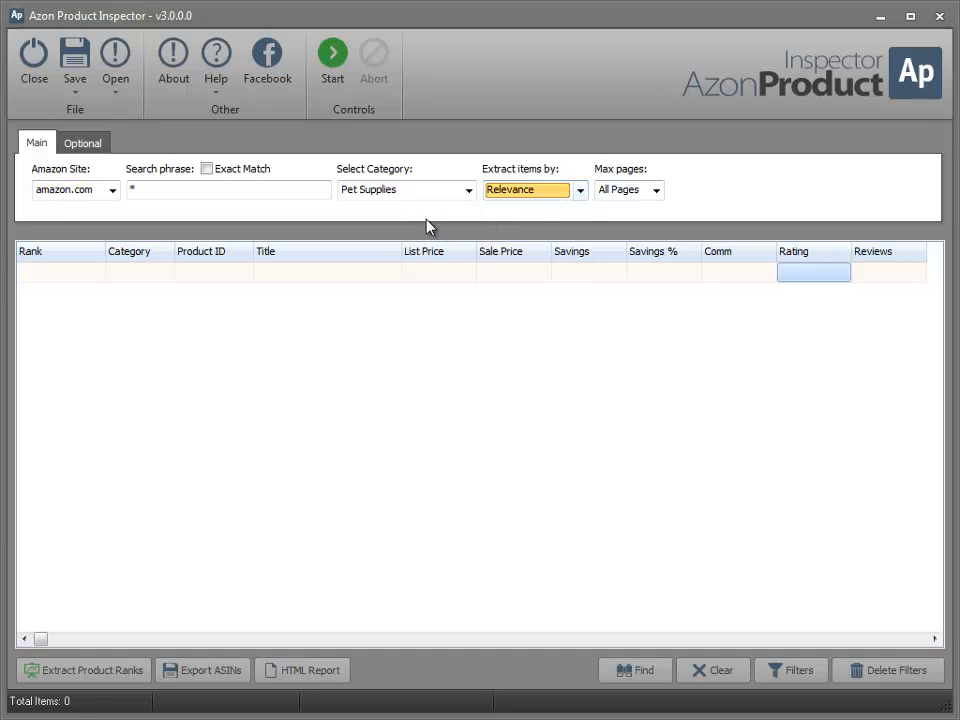
pyautogui.click(99, 146)
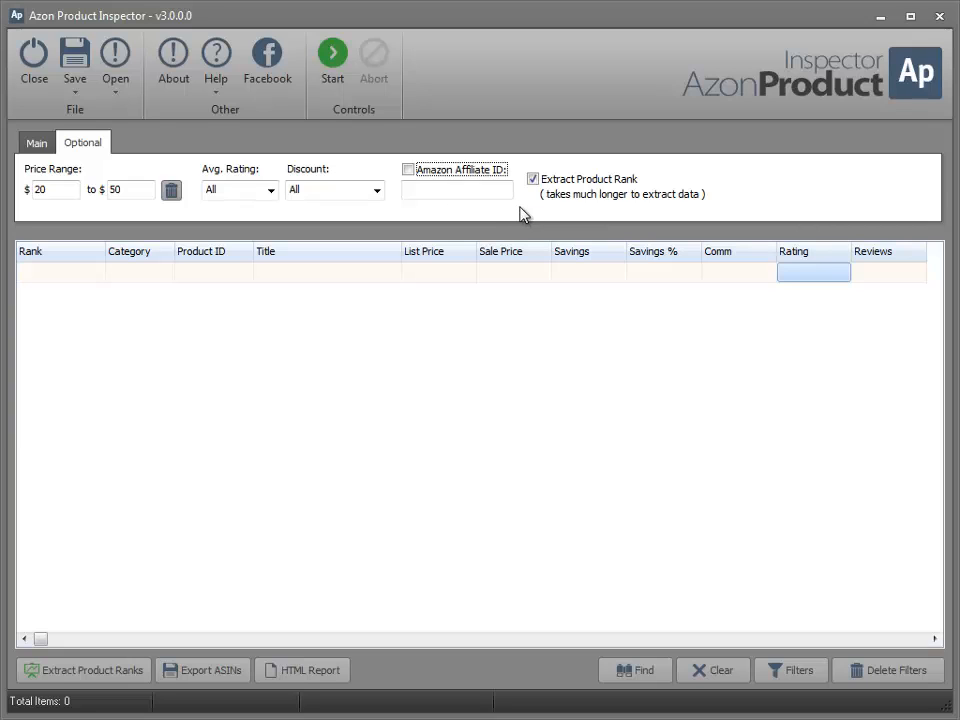
pyautogui.click(40, 146)
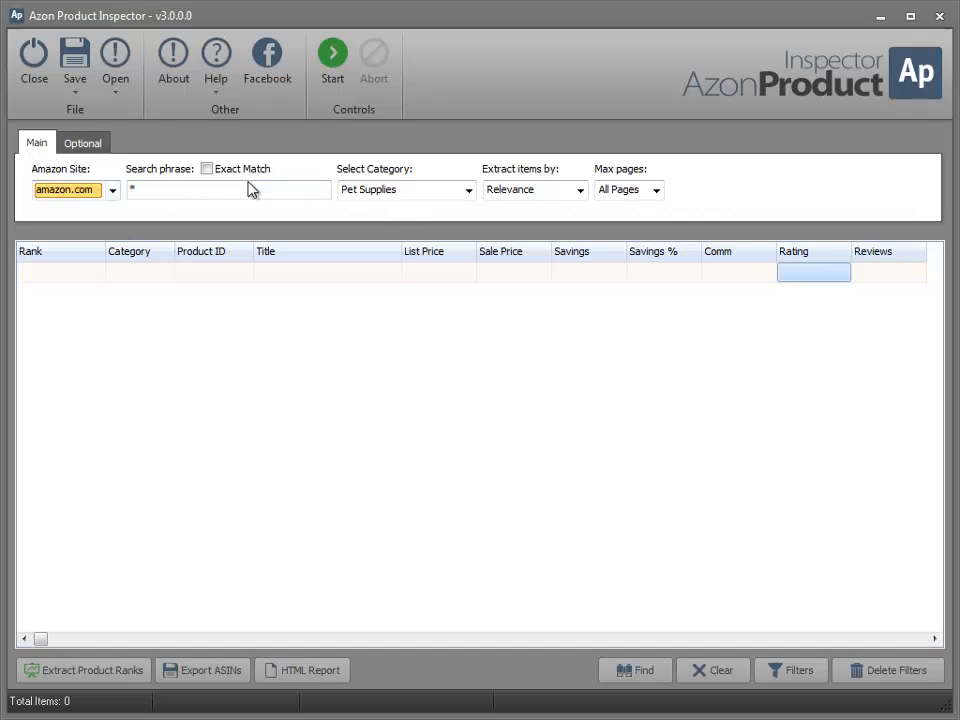
pyautogui.click(333, 63)
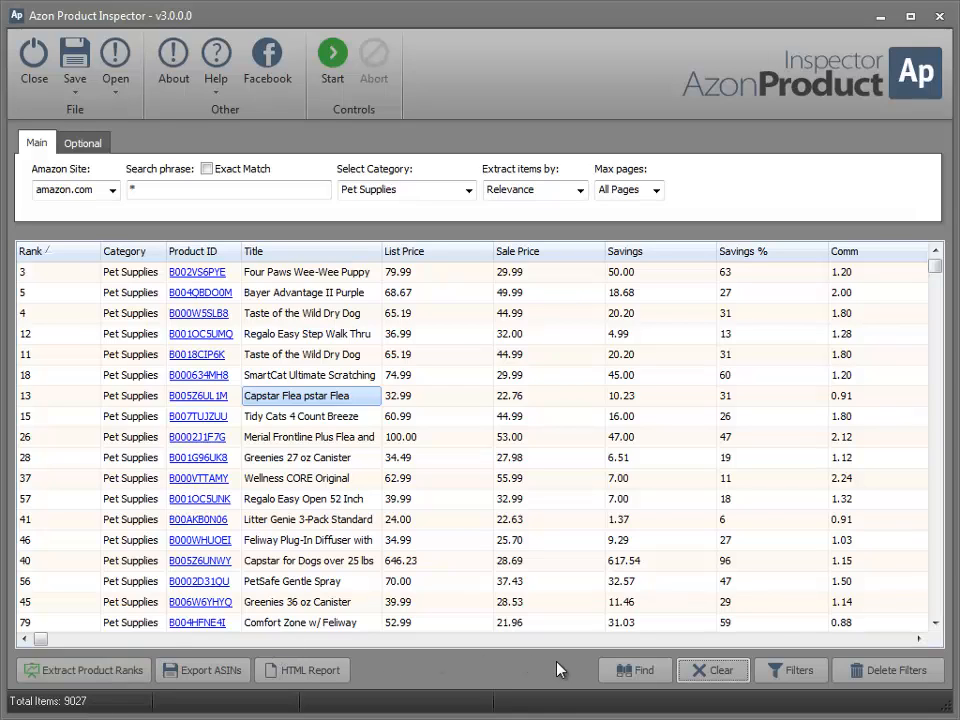
# - Look through the preset filter options of the Rank and Sale Price columns without applying any
pyautogui.click(93, 252)
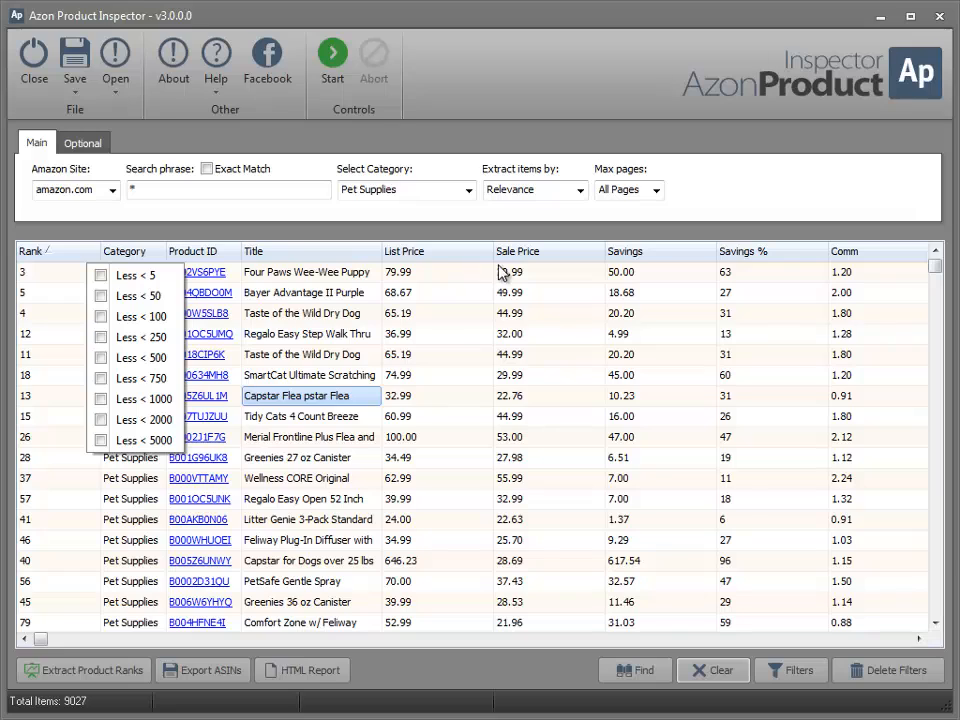
pyautogui.click(597, 252)
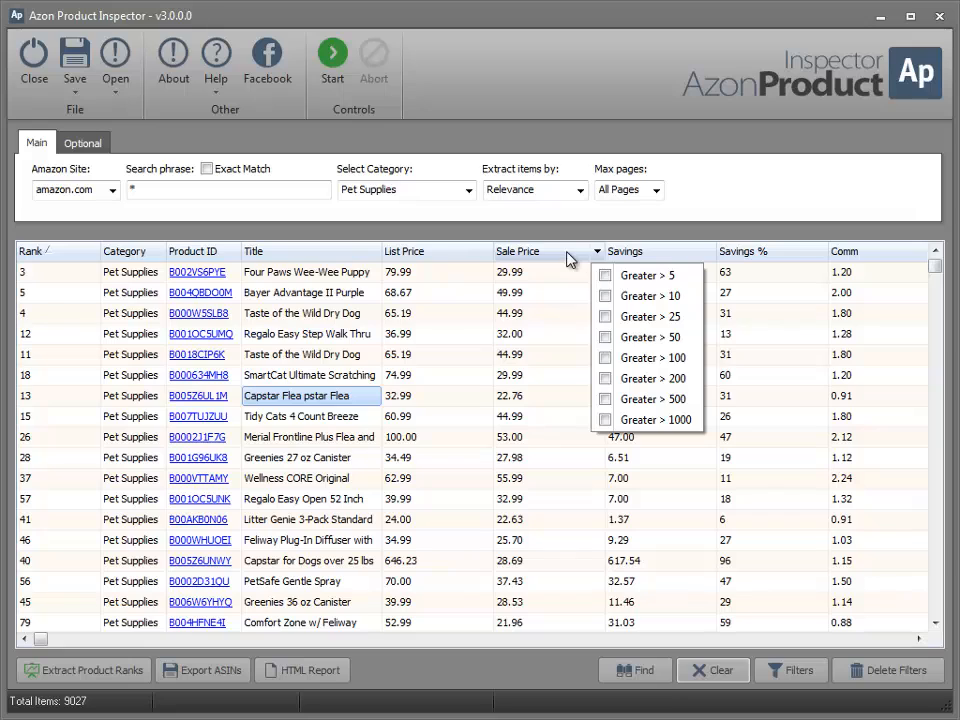
pyautogui.click(566, 251)
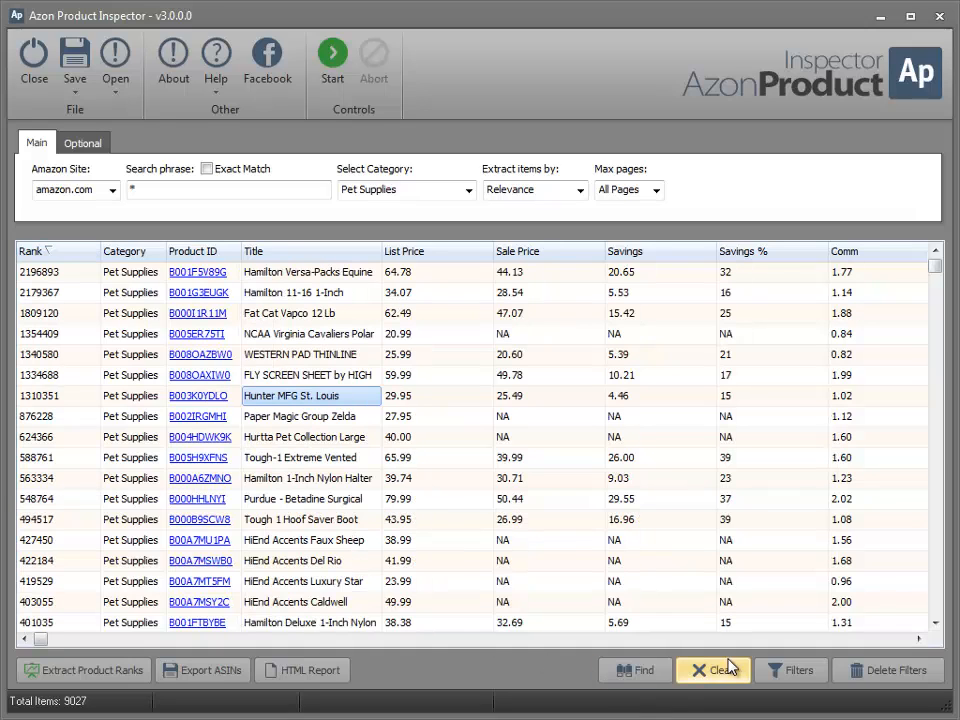
# - Create a data filter that keeps products with a Rank less than 2001
pyautogui.click(800, 675)
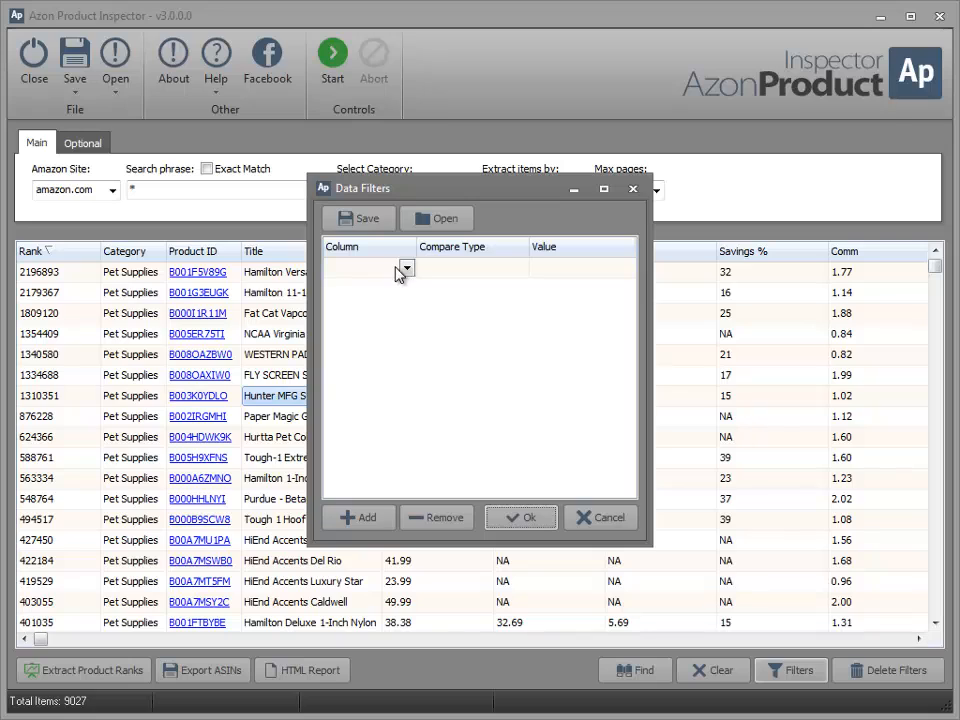
pyautogui.click(405, 271)
pyautogui.click(407, 271)
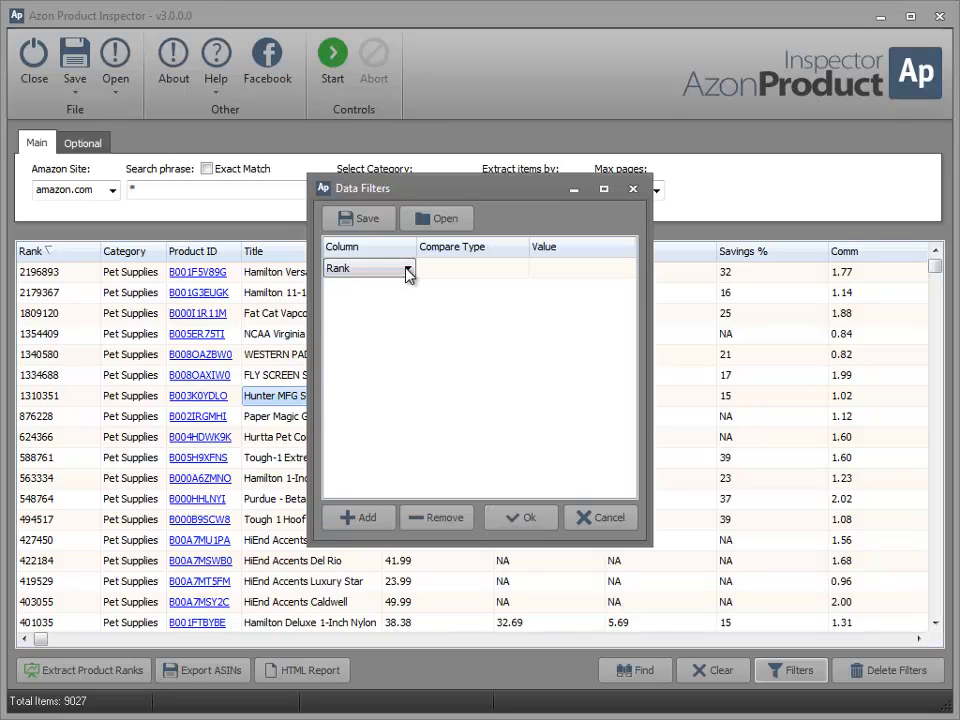
pyautogui.click(363, 284)
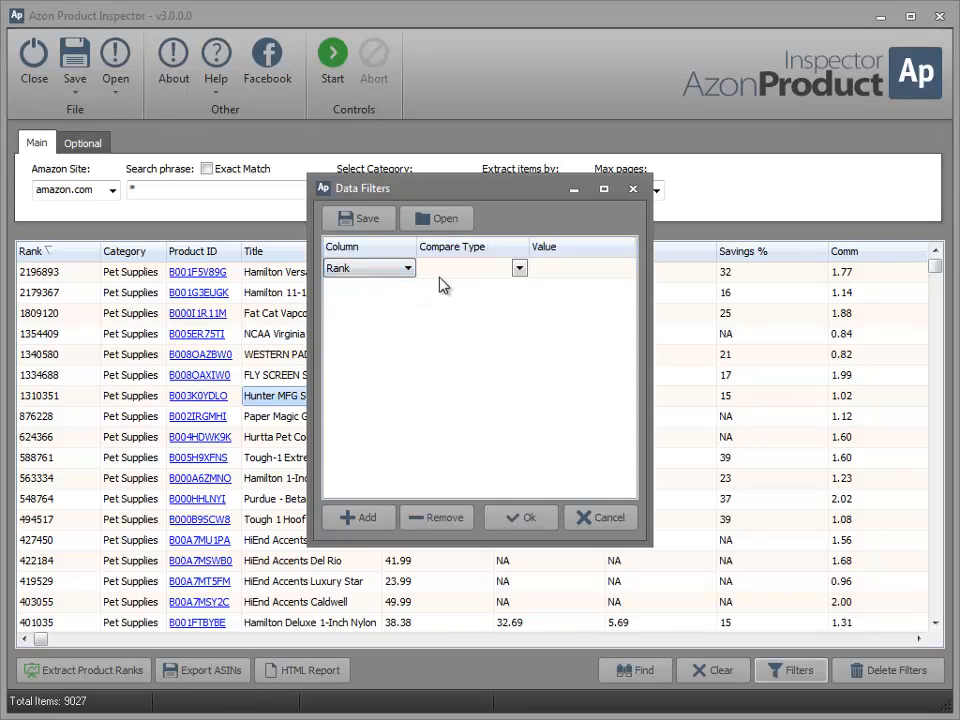
pyautogui.click(518, 269)
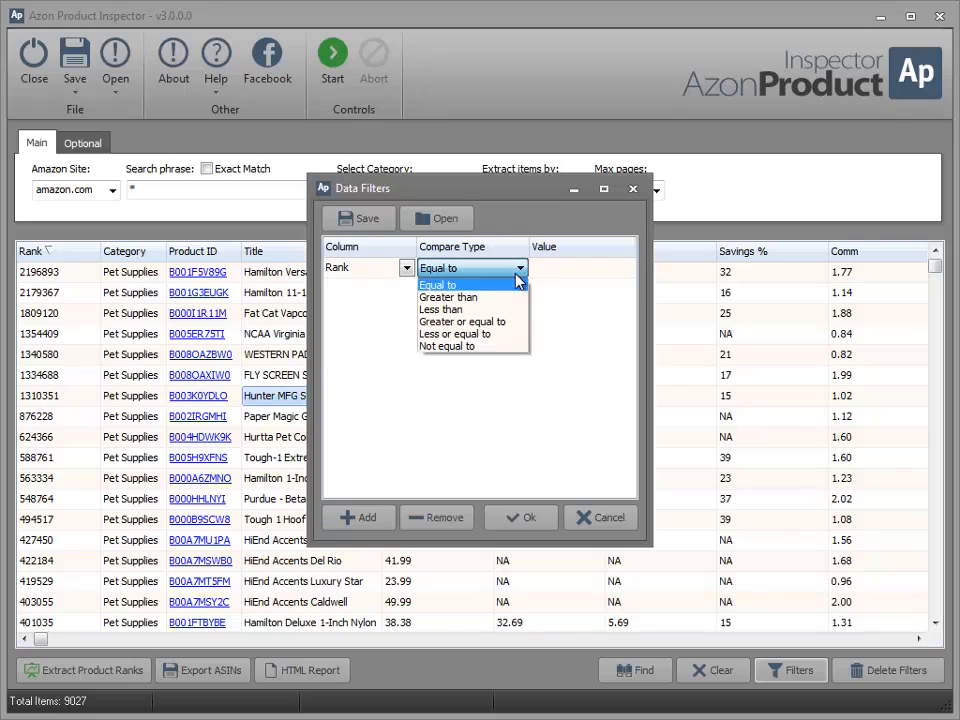
pyautogui.click(455, 311)
pyautogui.click(565, 270)
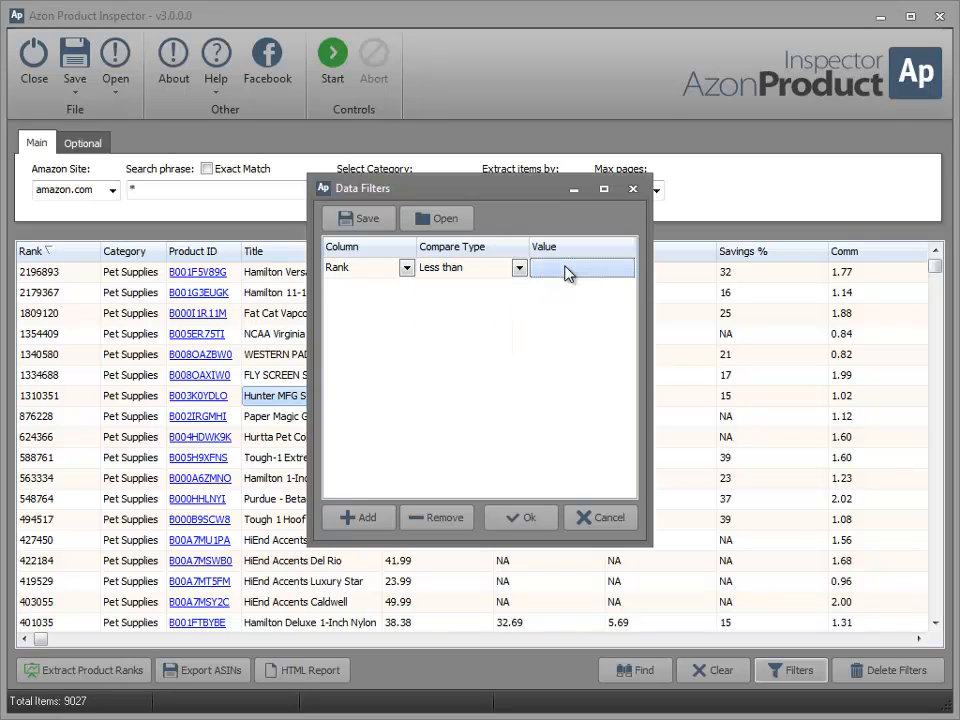
pyautogui.write('2001')
# - Add a second filter condition for Sale Price greater than 19
pyautogui.click(370, 519)
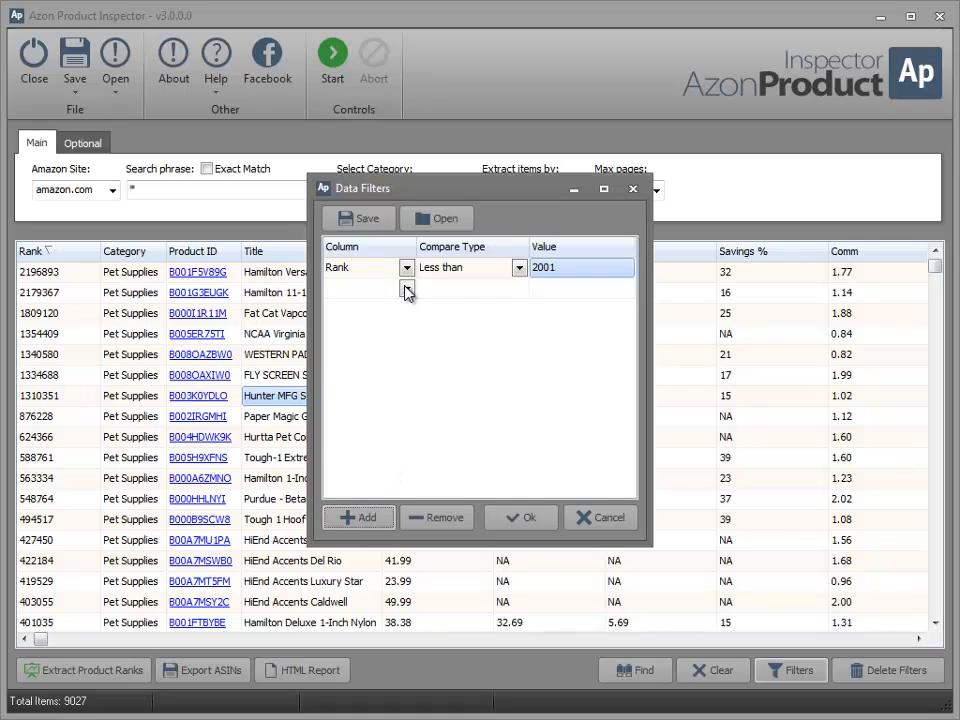
pyautogui.click(407, 290)
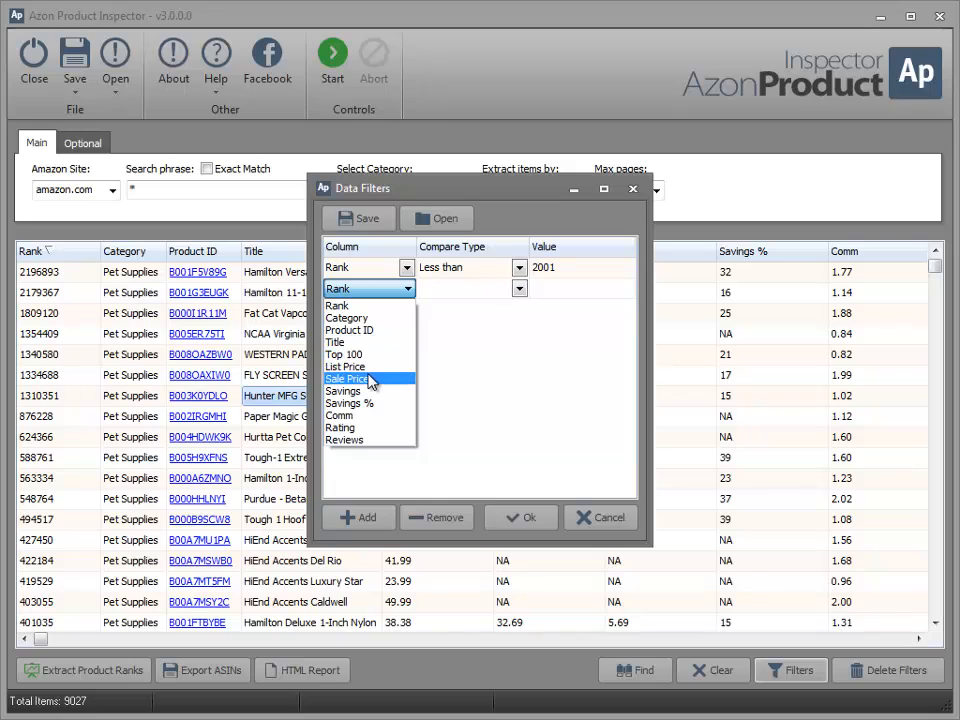
pyautogui.click(368, 380)
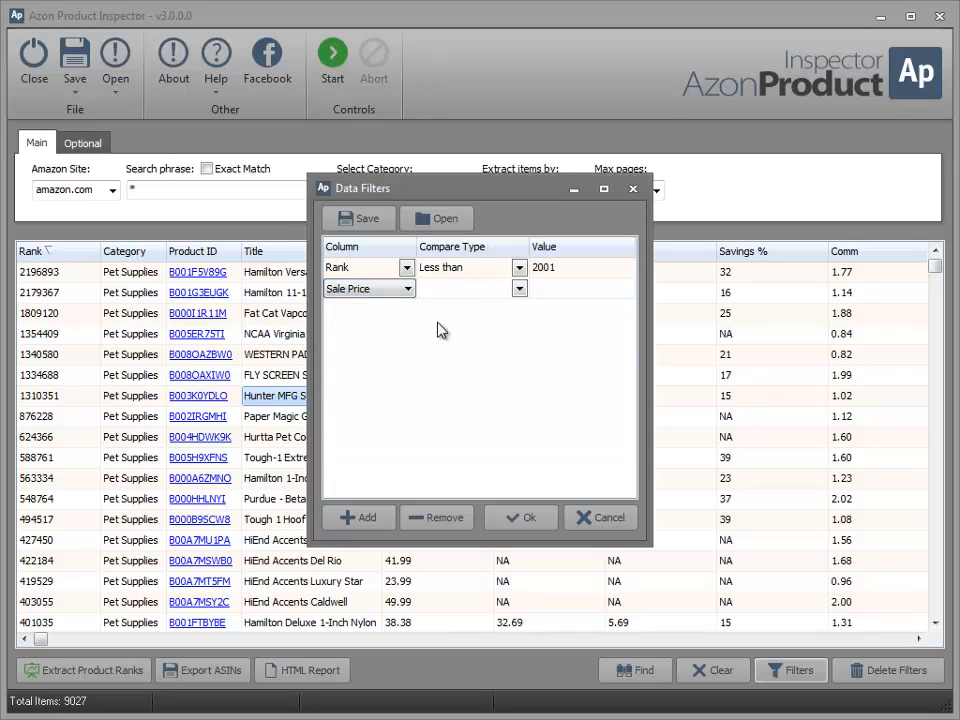
pyautogui.click(519, 290)
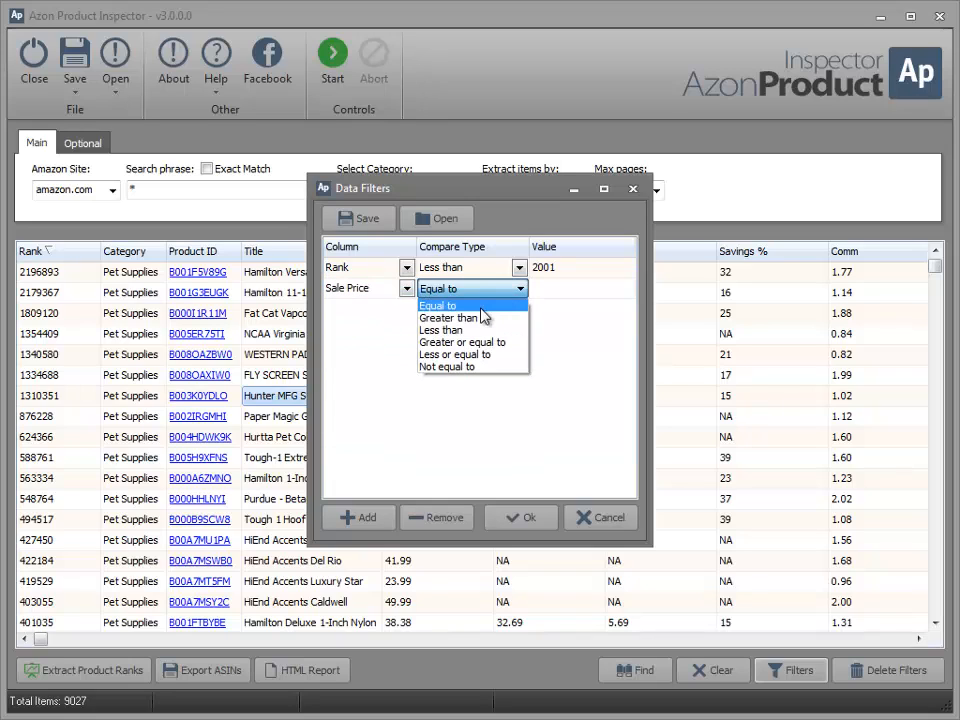
pyautogui.click(477, 314)
pyautogui.click(562, 296)
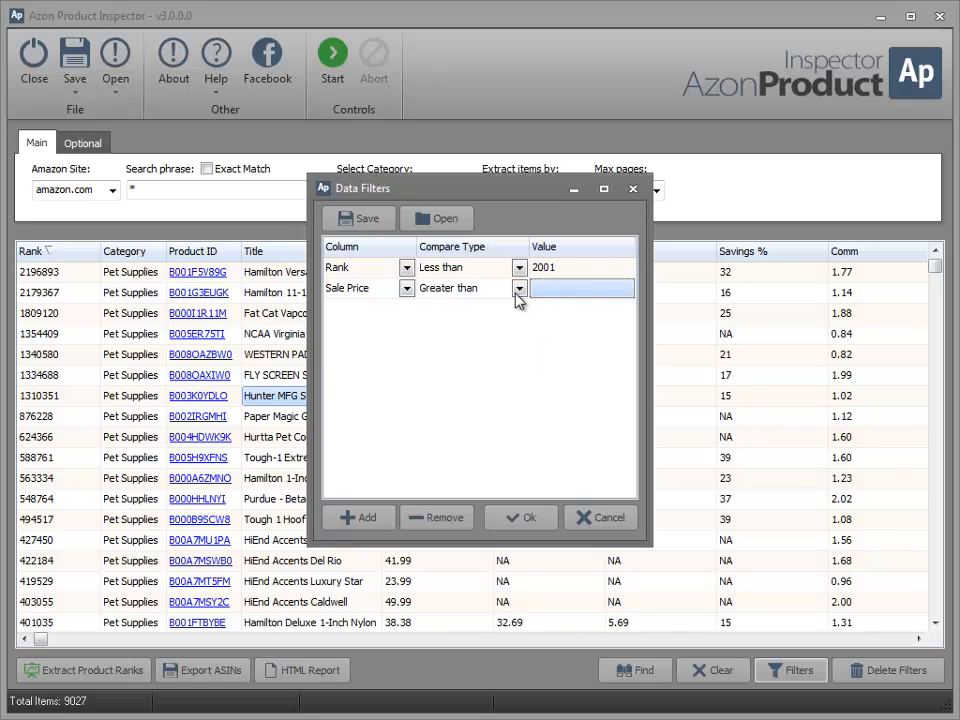
pyautogui.write('19')
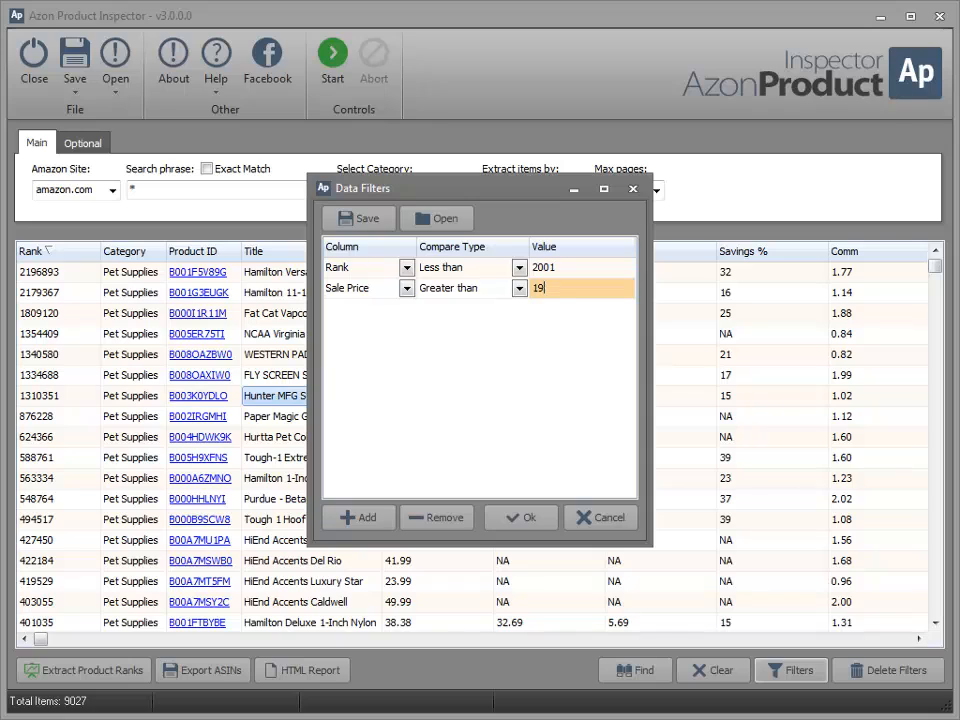
# - Add a third filter condition for Sale Price less than 51 and apply the data filters to the results
pyautogui.click(383, 524)
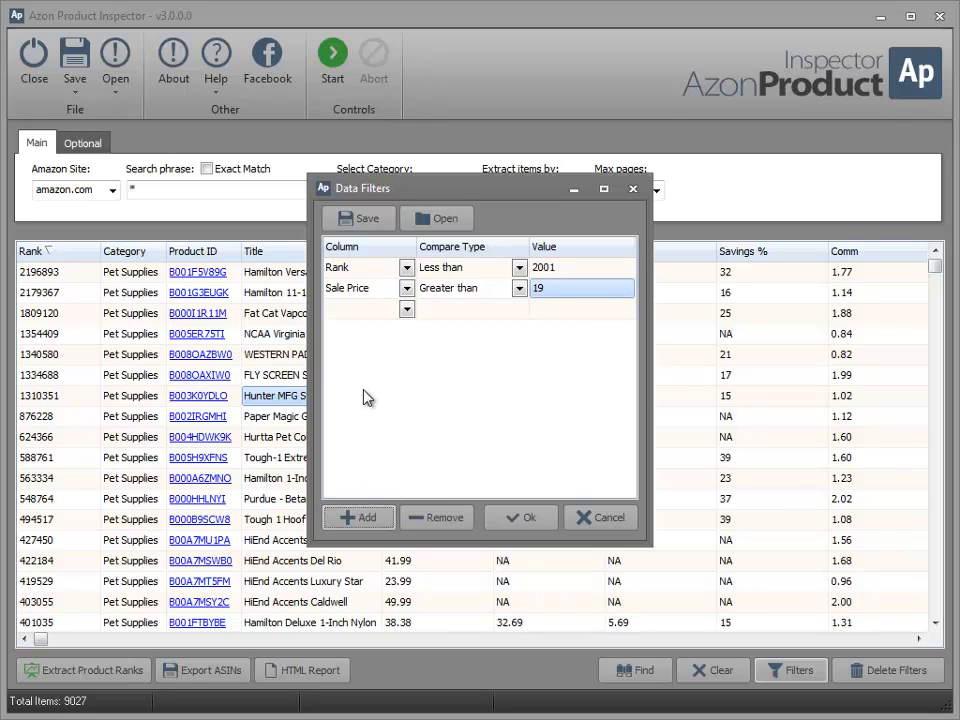
pyautogui.click(408, 311)
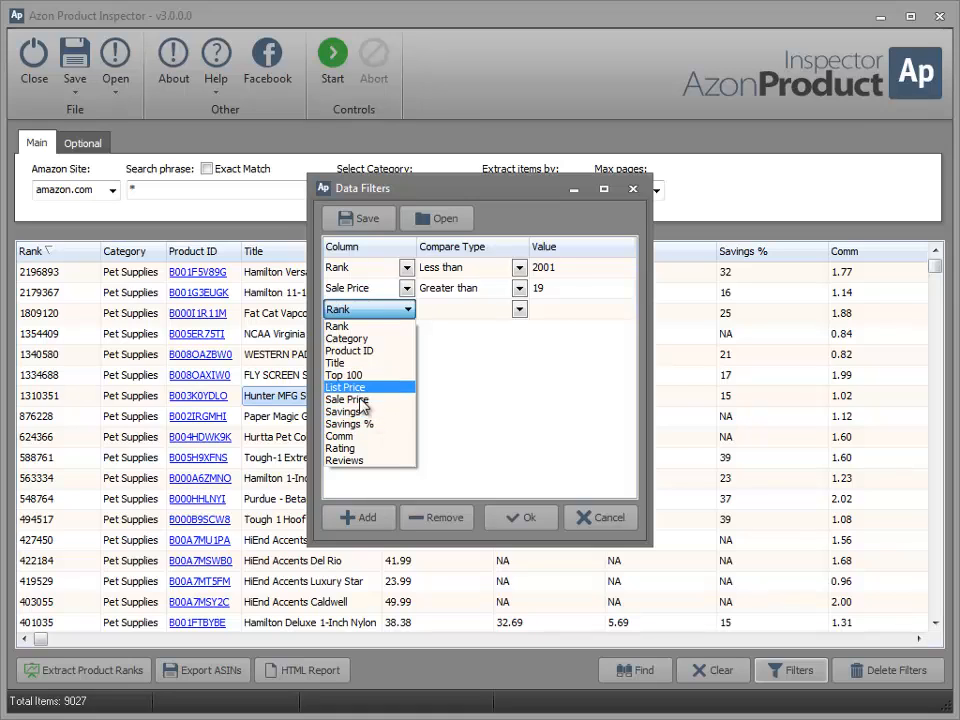
pyautogui.click(362, 400)
pyautogui.click(452, 310)
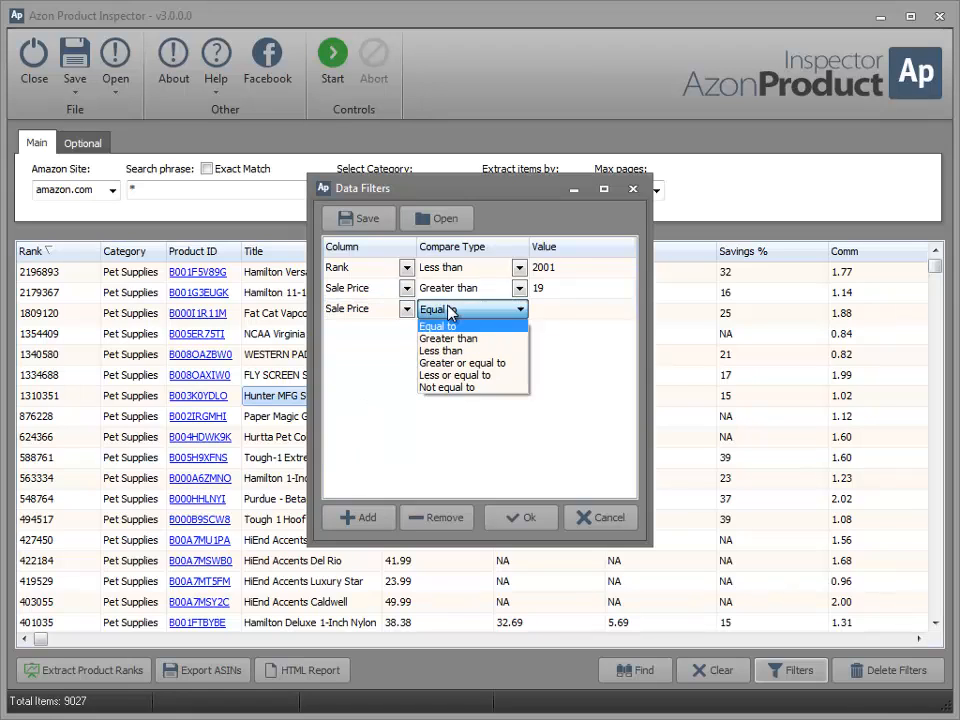
pyautogui.click(468, 350)
pyautogui.click(556, 312)
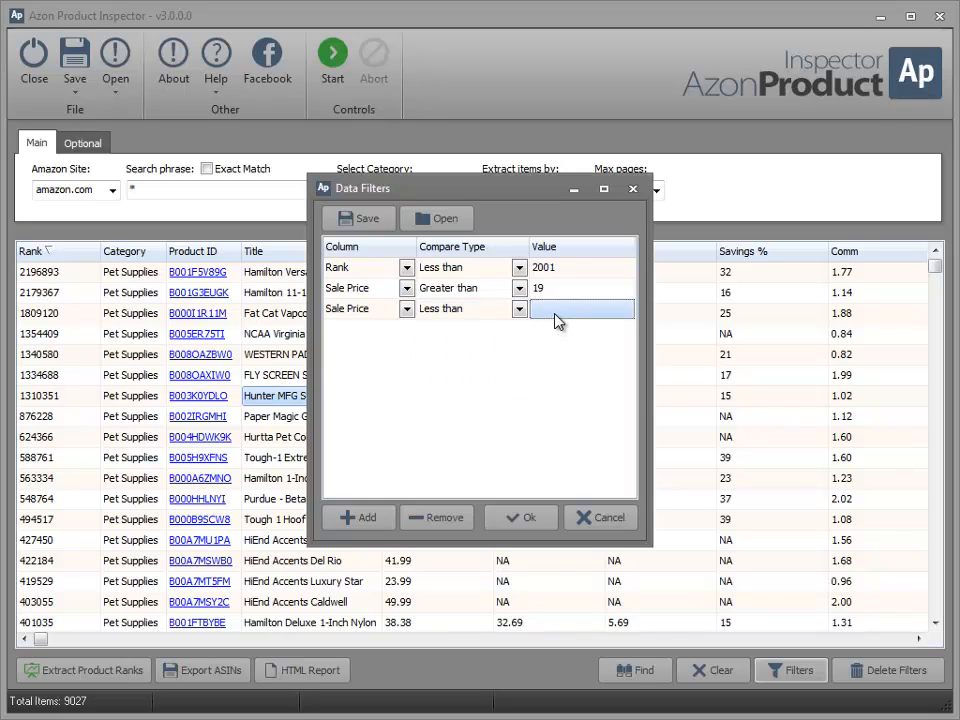
pyautogui.write('51')
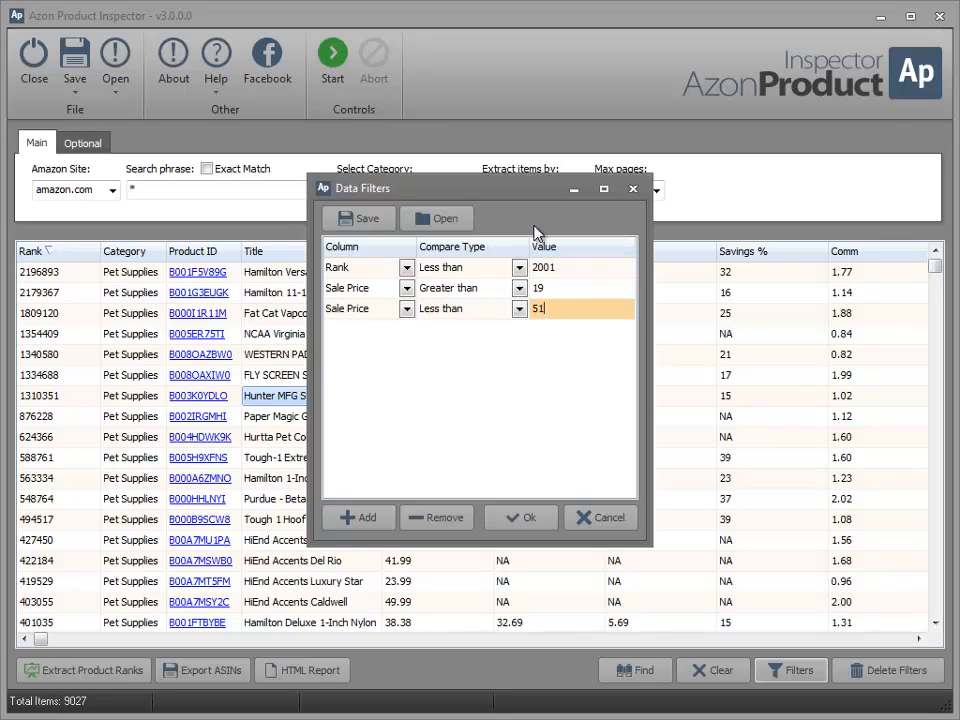
pyautogui.moveTo(485, 182); pyautogui.dragTo(959, 262)
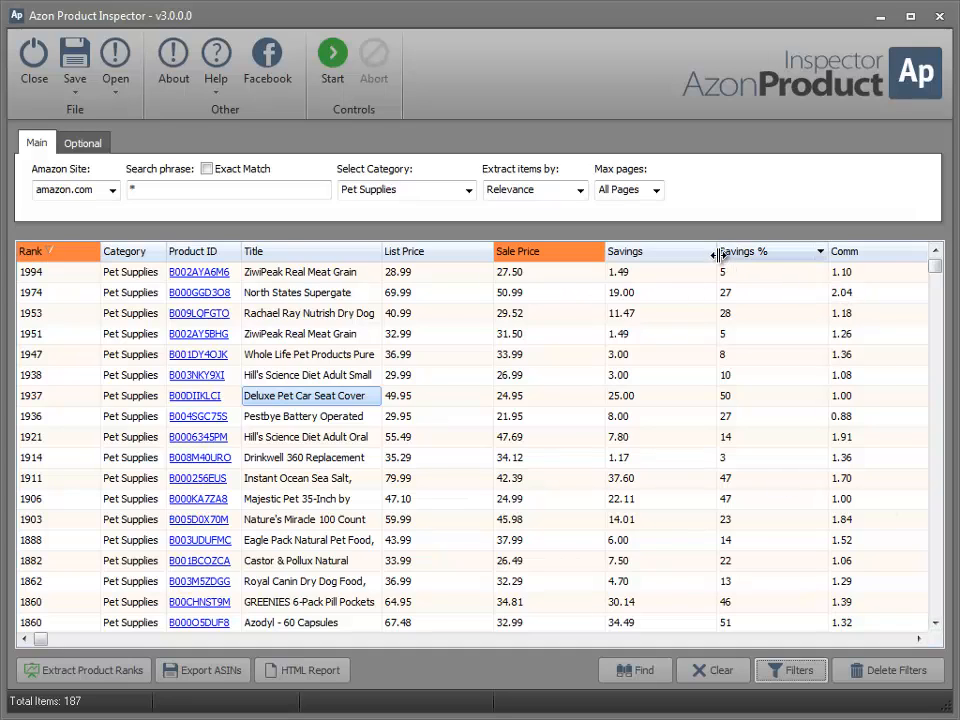
# - Narrow the columns from Savings to Rating to bring Reviews into view, and sort the results by Rank in ascending order
pyautogui.moveTo(716, 251)
pyautogui.mouseDown()
pyautogui.moveTo(658, 253)
pyautogui.moveTo(716, 253)
pyautogui.mouseUp()
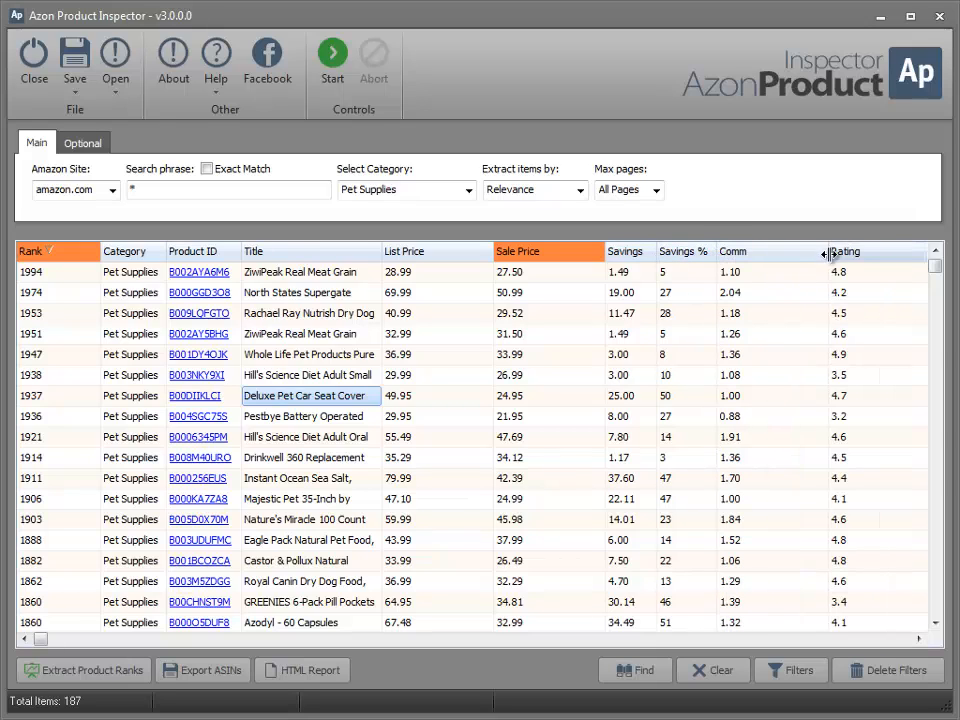
pyautogui.moveTo(827, 253); pyautogui.dragTo(768, 254)
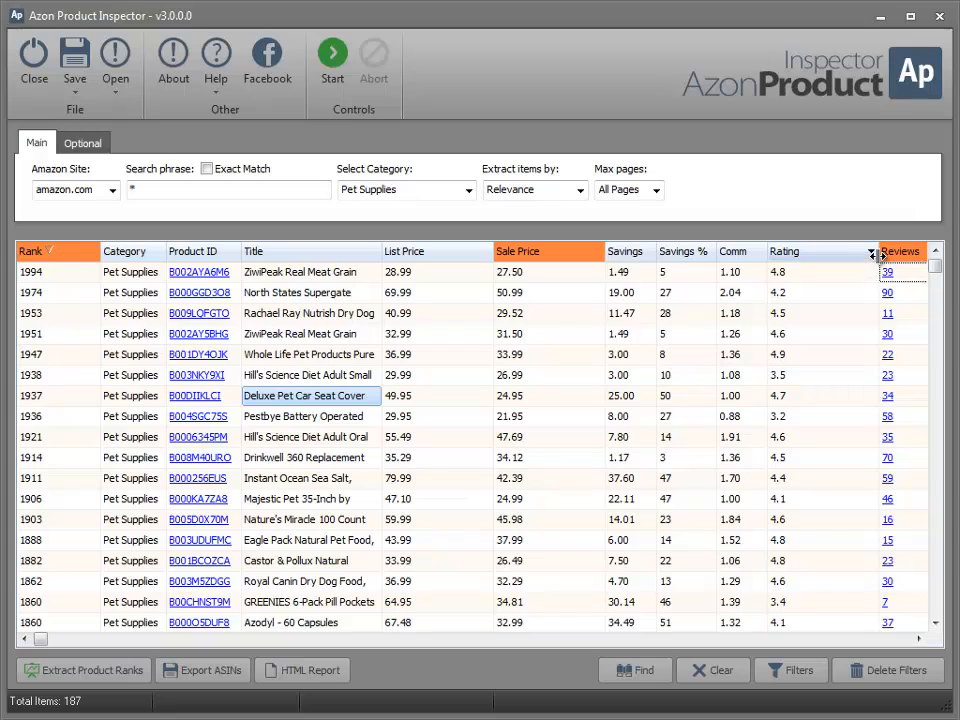
pyautogui.moveTo(872, 253); pyautogui.dragTo(831, 257)
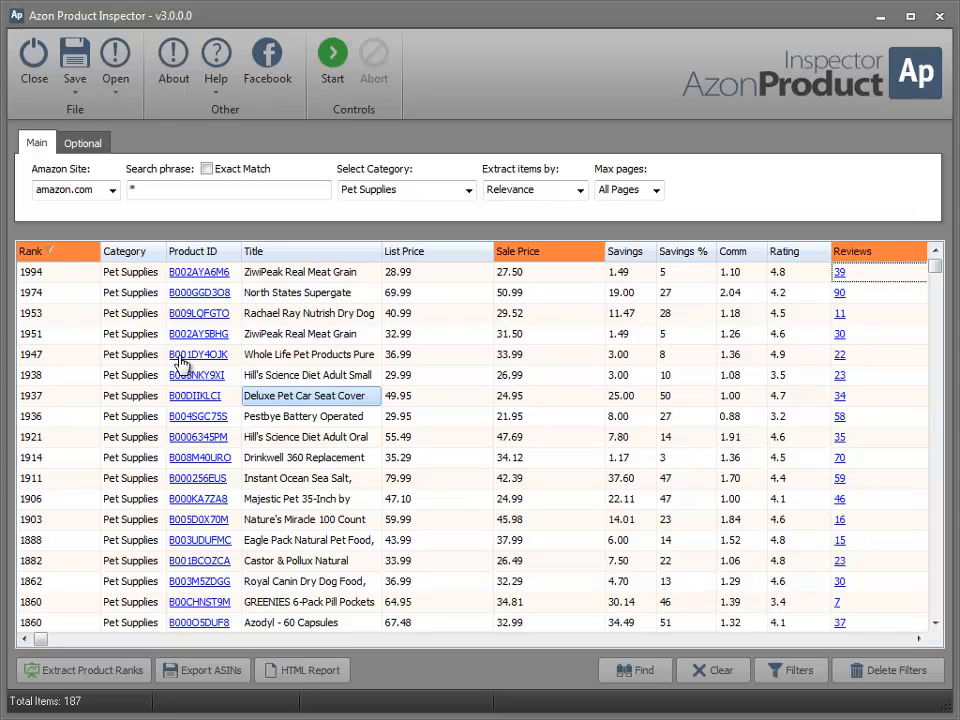
pyautogui.click(62, 253)
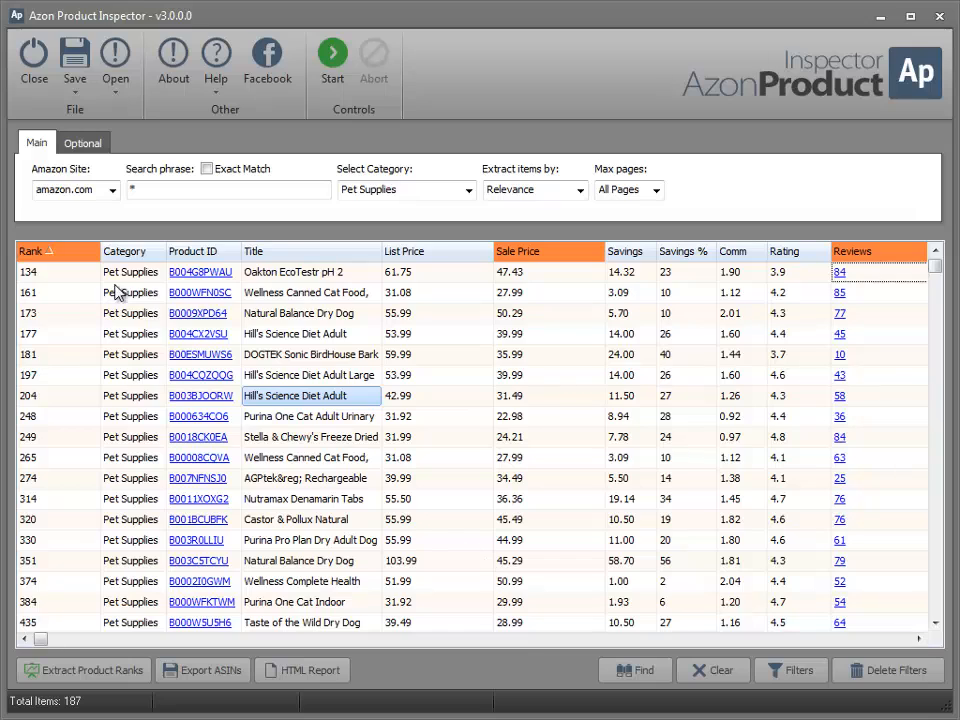
# - Keep the extracted data and delete all filters from the results table
pyautogui.click(731, 679)
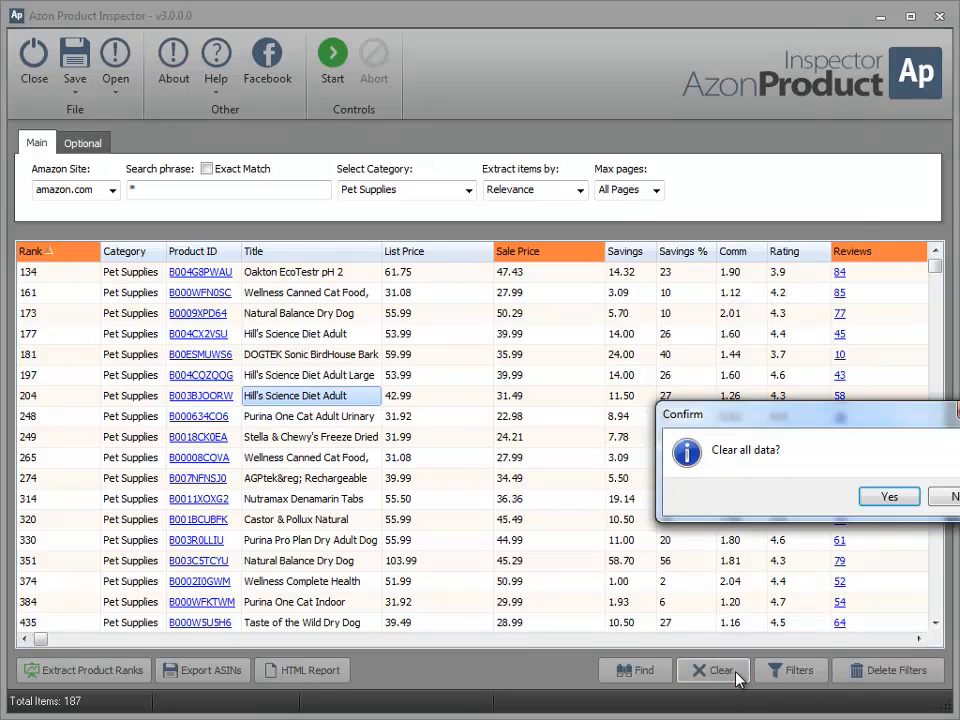
pyautogui.click(945, 500)
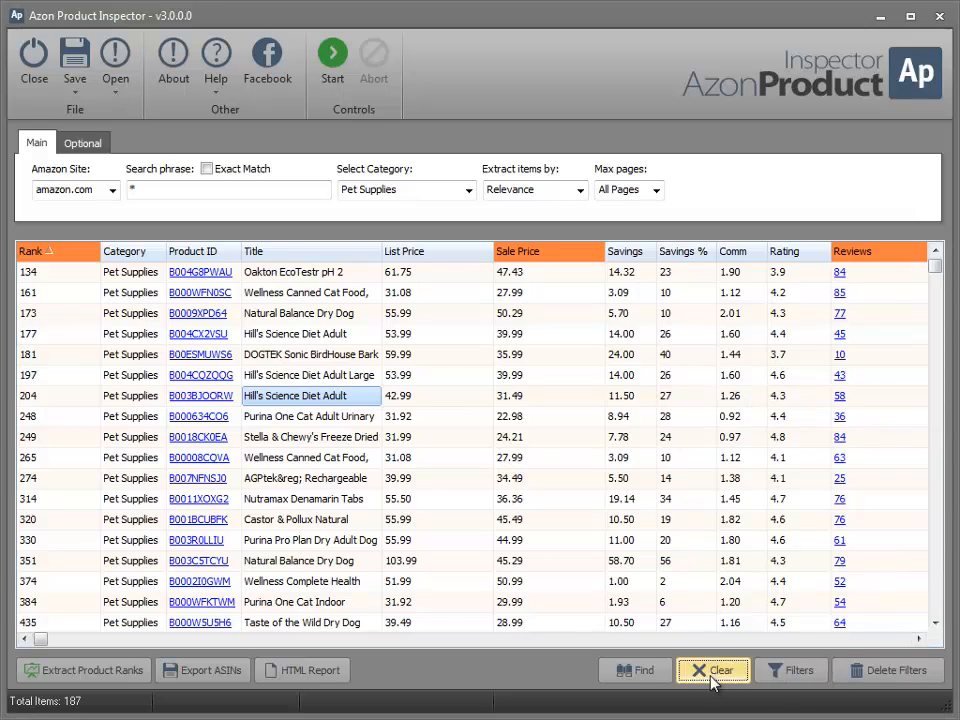
pyautogui.click(893, 678)
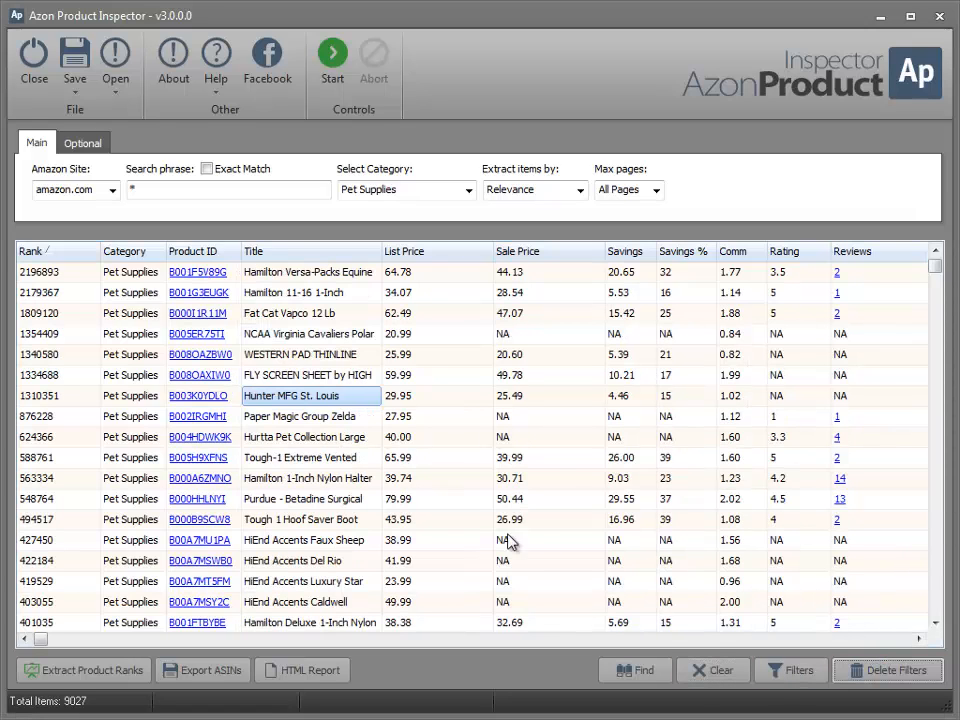
# - Create a data filter condition for Rank less than 2001
pyautogui.click(791, 672)
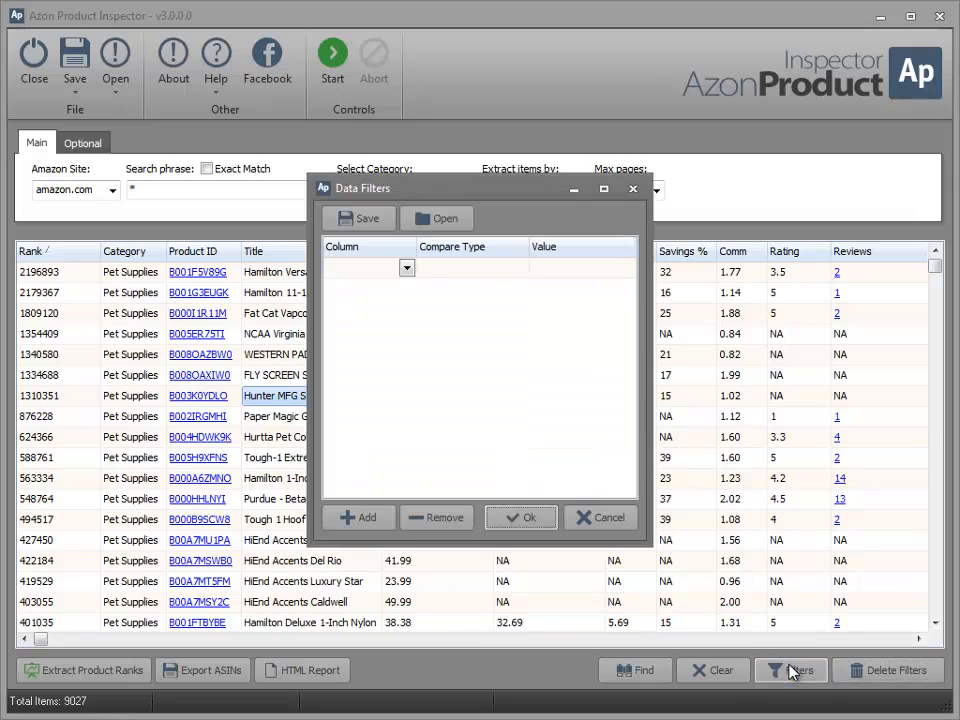
pyautogui.click(406, 271)
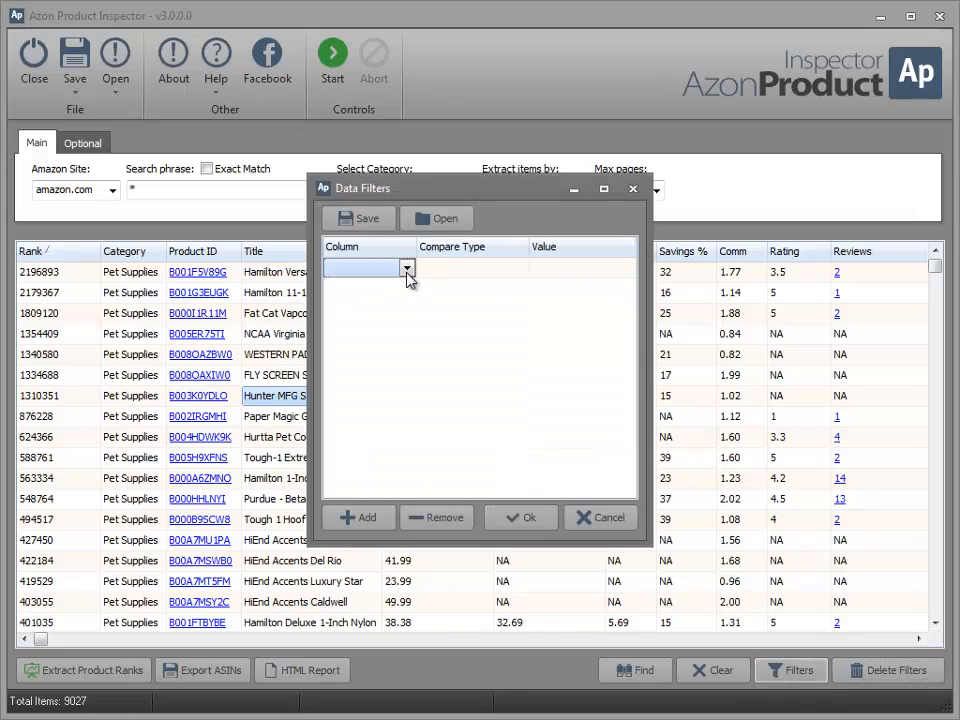
pyautogui.click(406, 271)
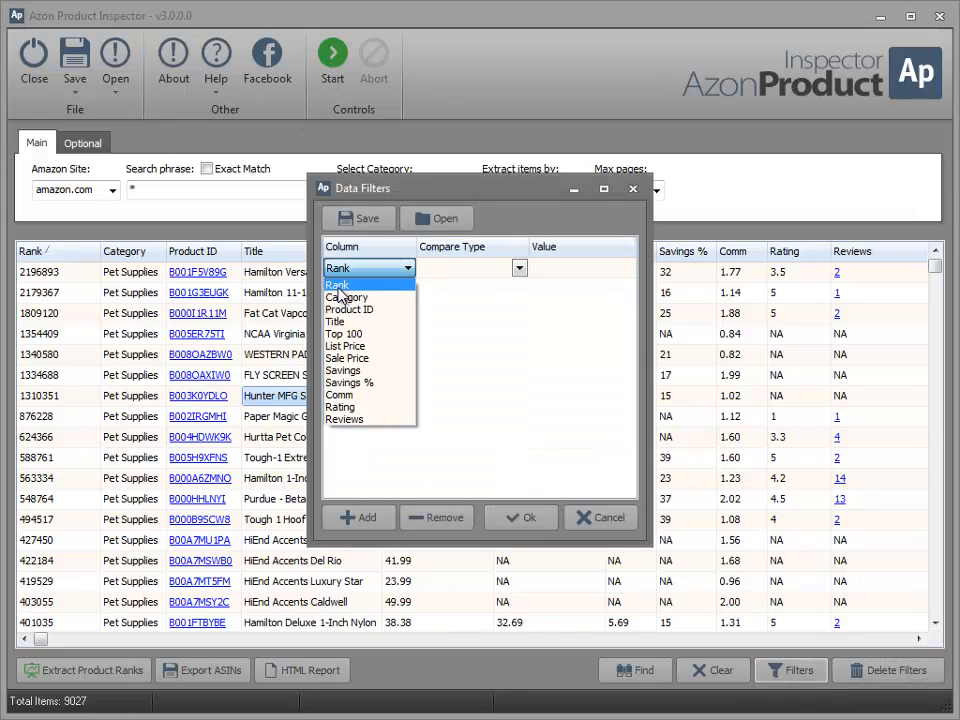
pyautogui.click(345, 283)
pyautogui.click(517, 269)
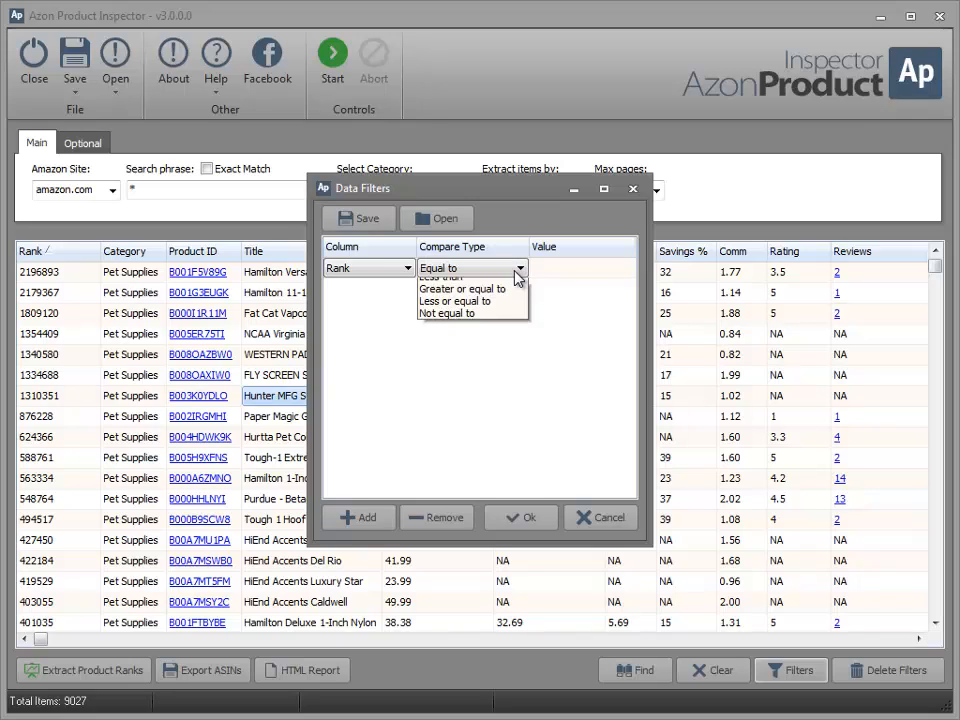
pyautogui.click(467, 309)
pyautogui.click(549, 271)
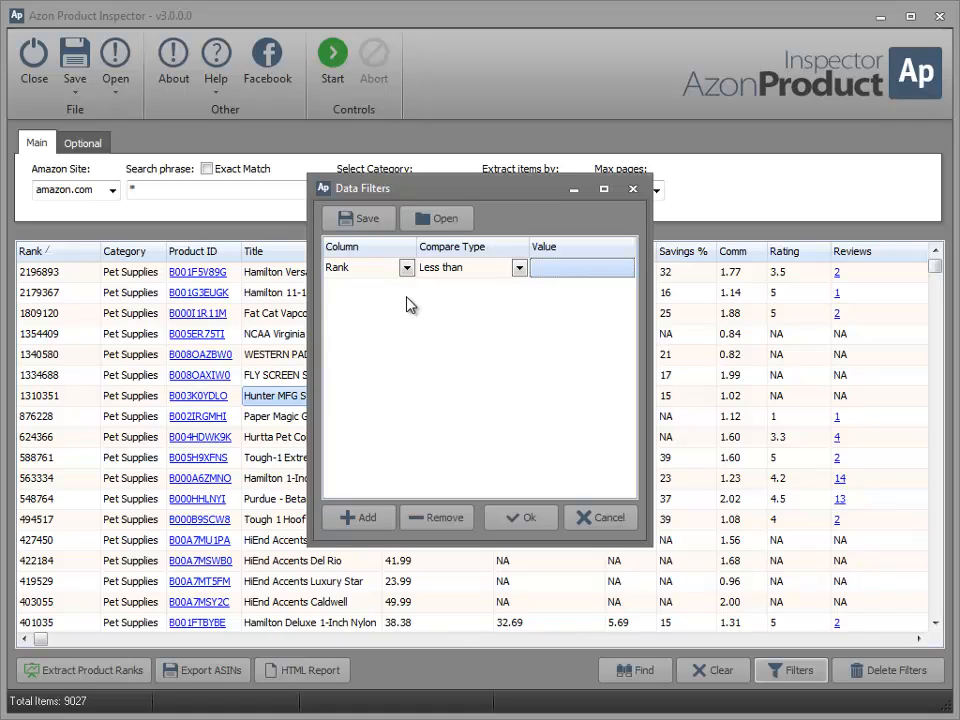
pyautogui.write('2001')
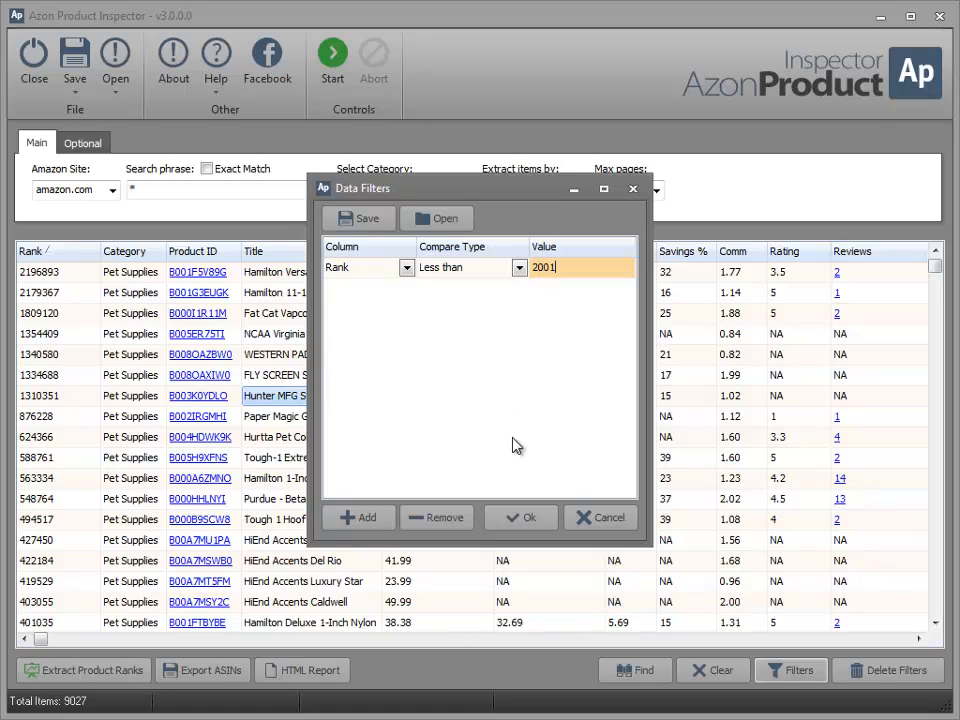
# - Add a second filter condition for Reviews less than 100 and apply the data filters to the results
pyautogui.click(346, 516)
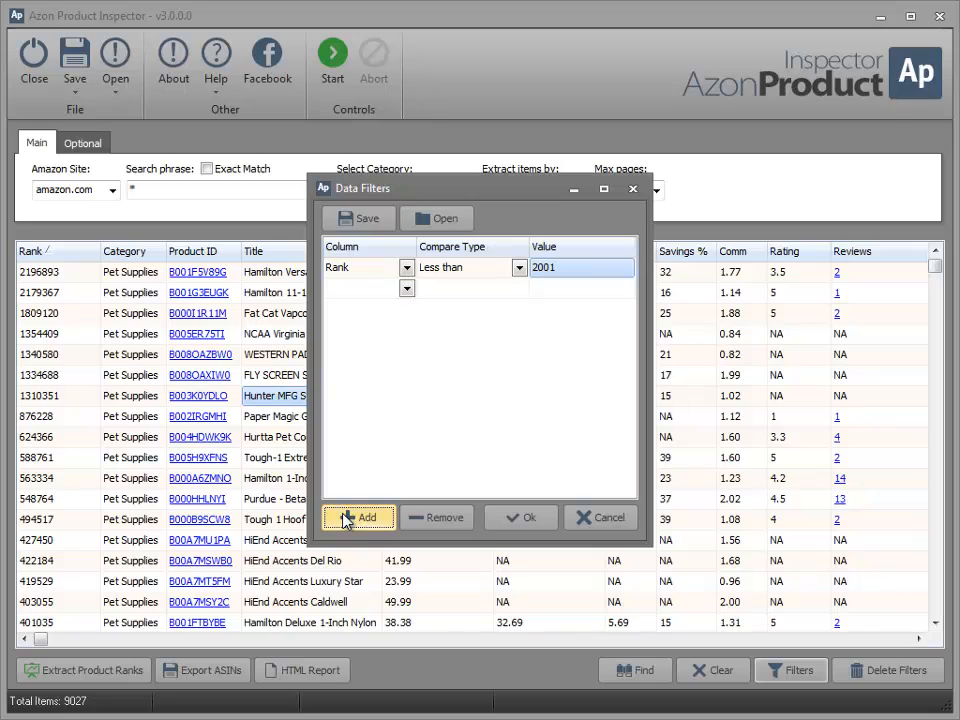
pyautogui.click(406, 288)
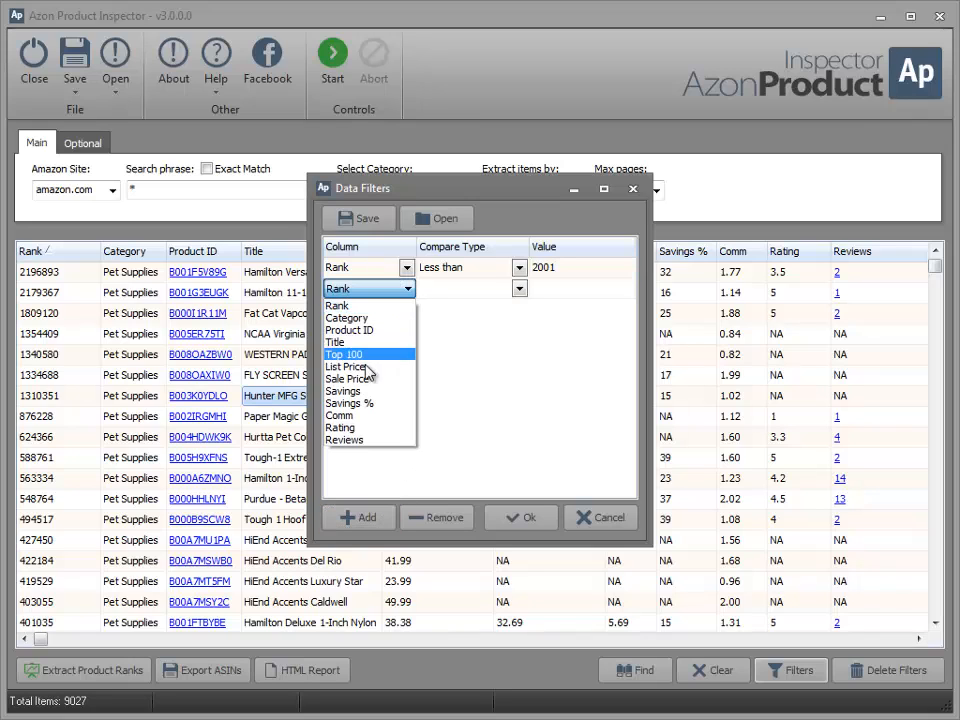
pyautogui.click(352, 440)
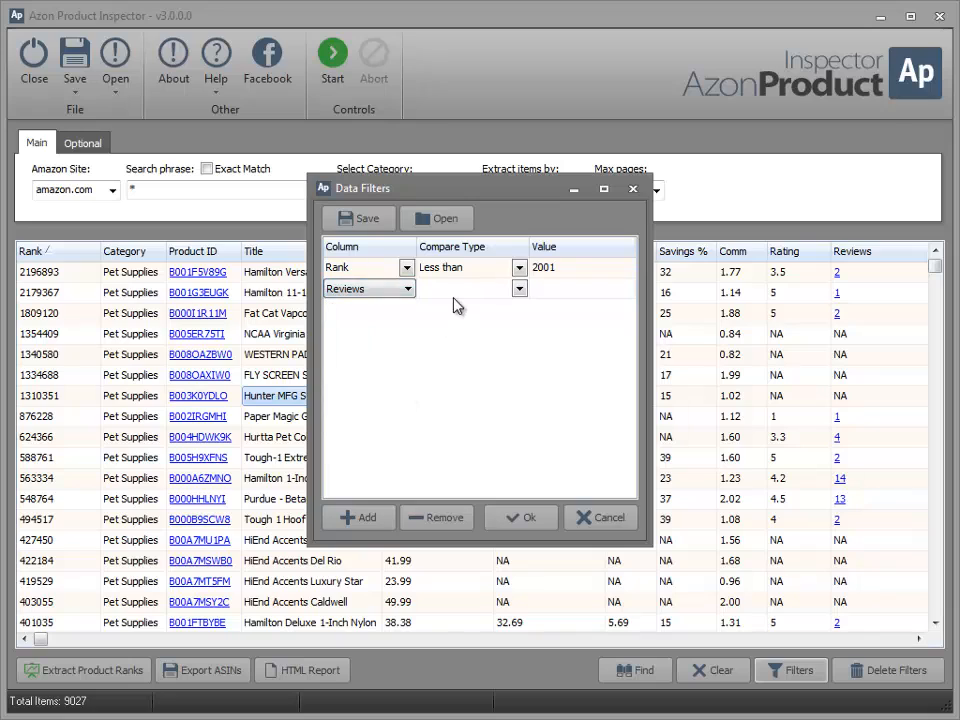
pyautogui.click(460, 289)
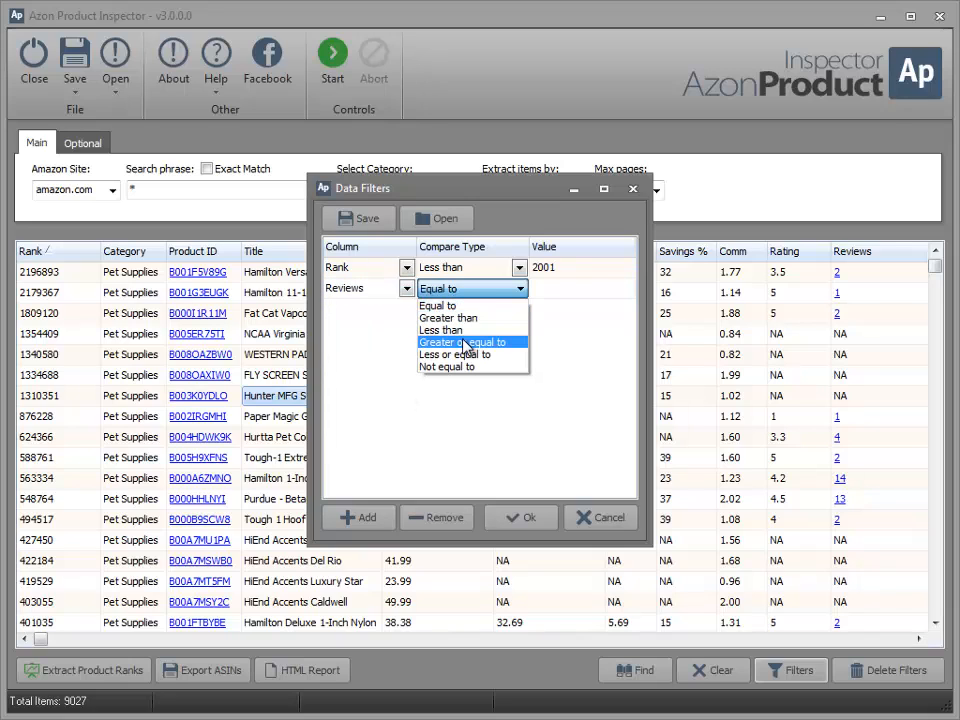
pyautogui.click(441, 329)
pyautogui.click(549, 289)
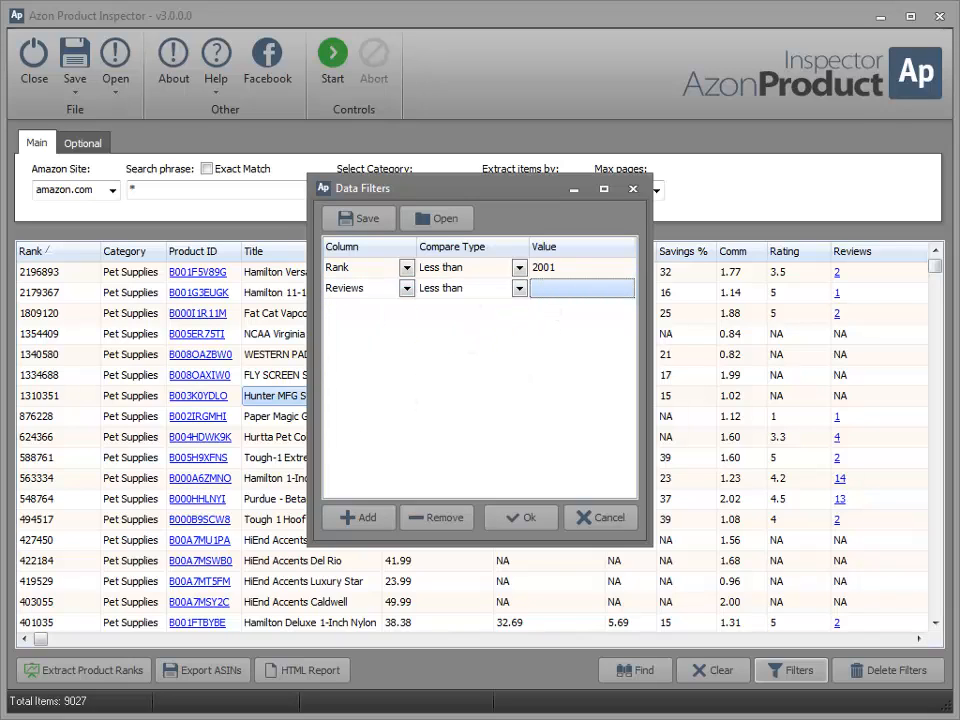
pyautogui.write('100')
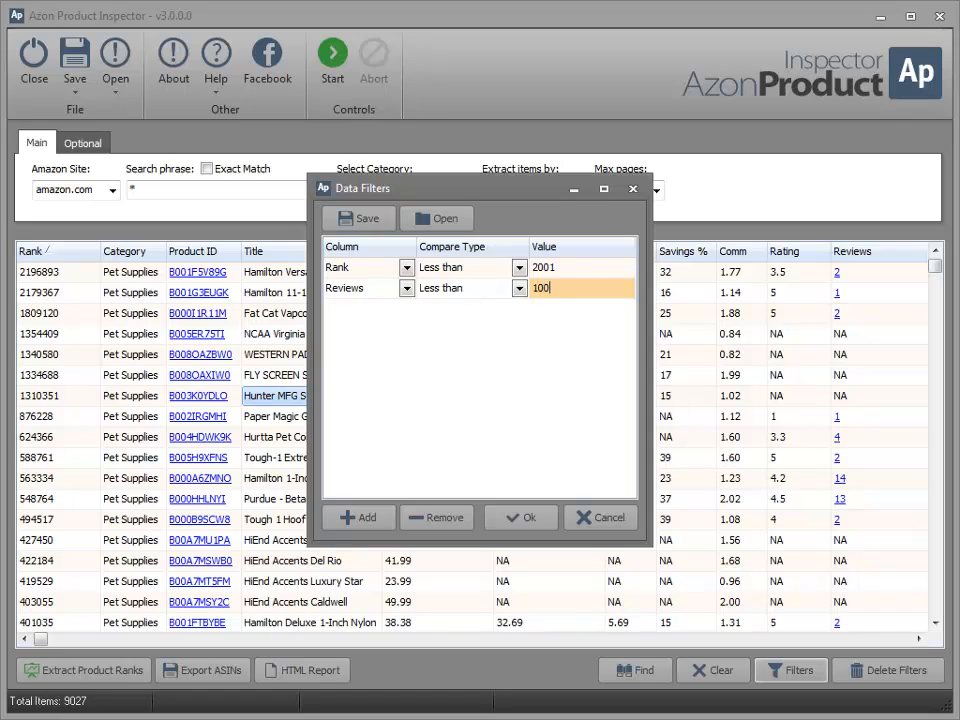
pyautogui.click(516, 517)
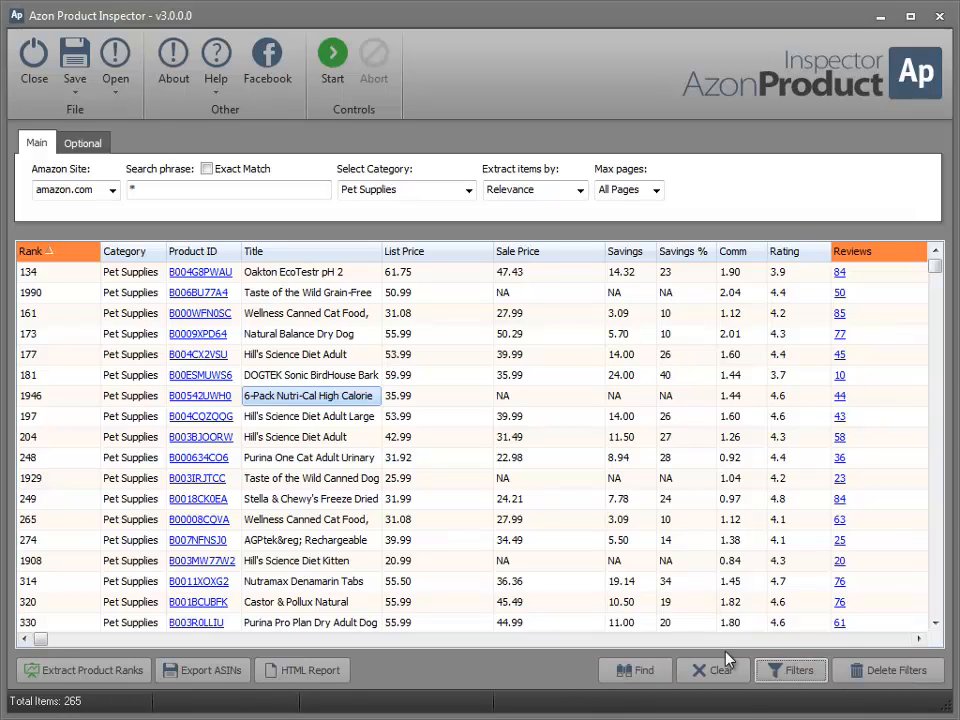
# - Delete all filters from the results table and look over the available options for saving and exporting the data
pyautogui.click(899, 672)
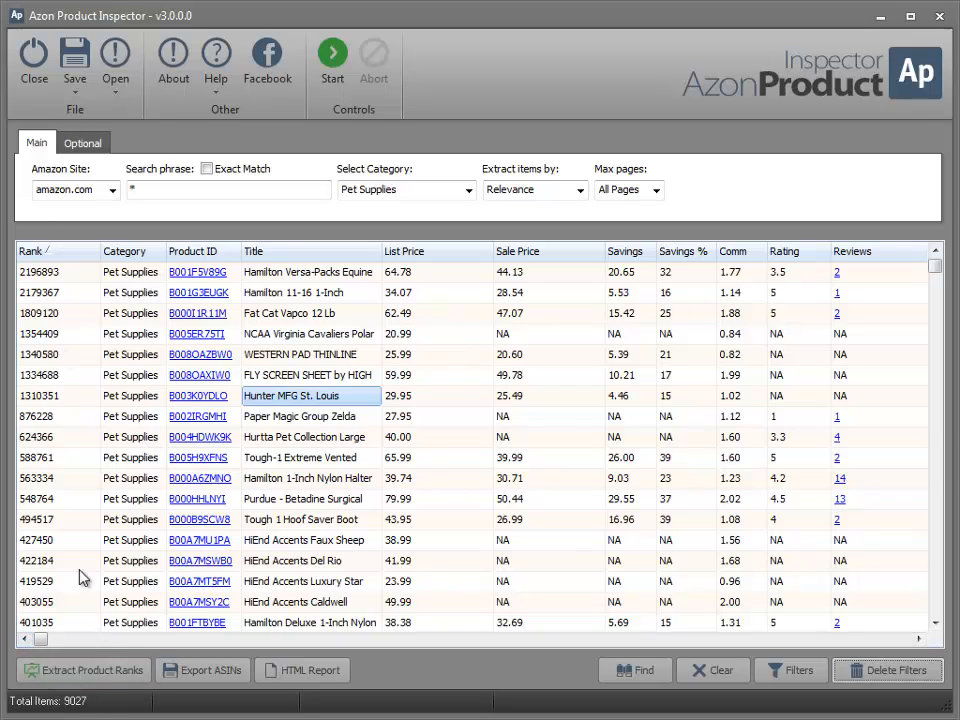
pyautogui.click(70, 74)
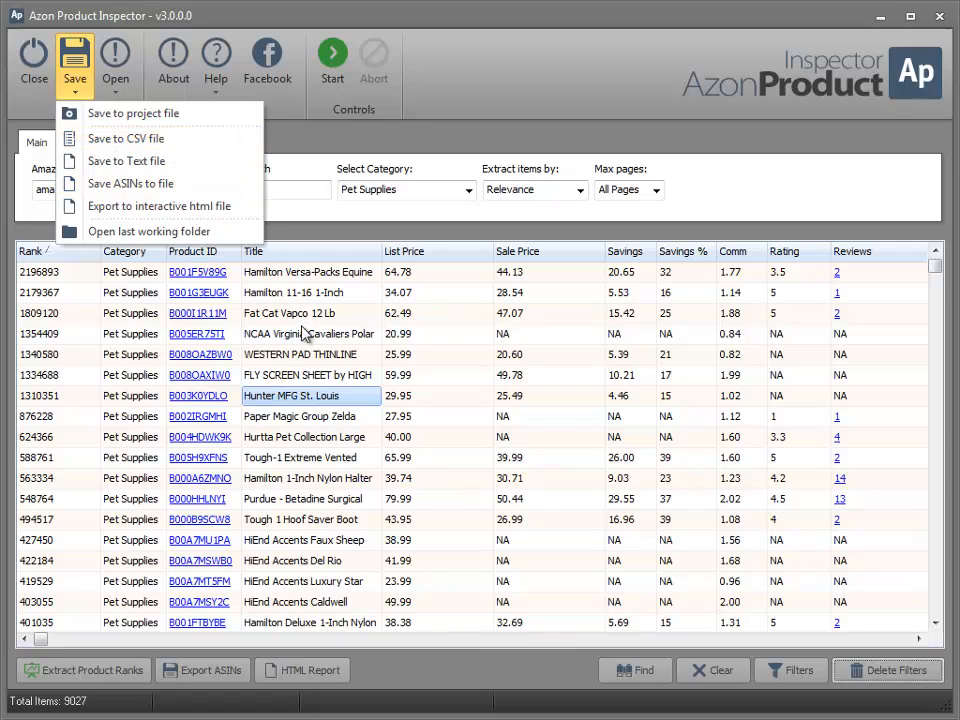
pyautogui.click(783, 207)
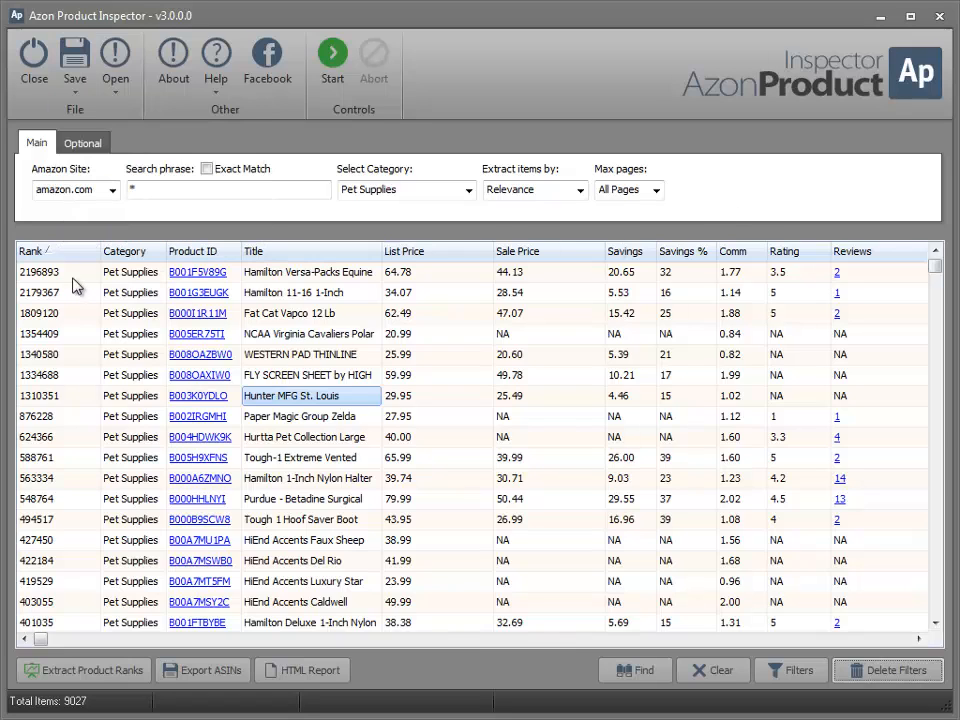